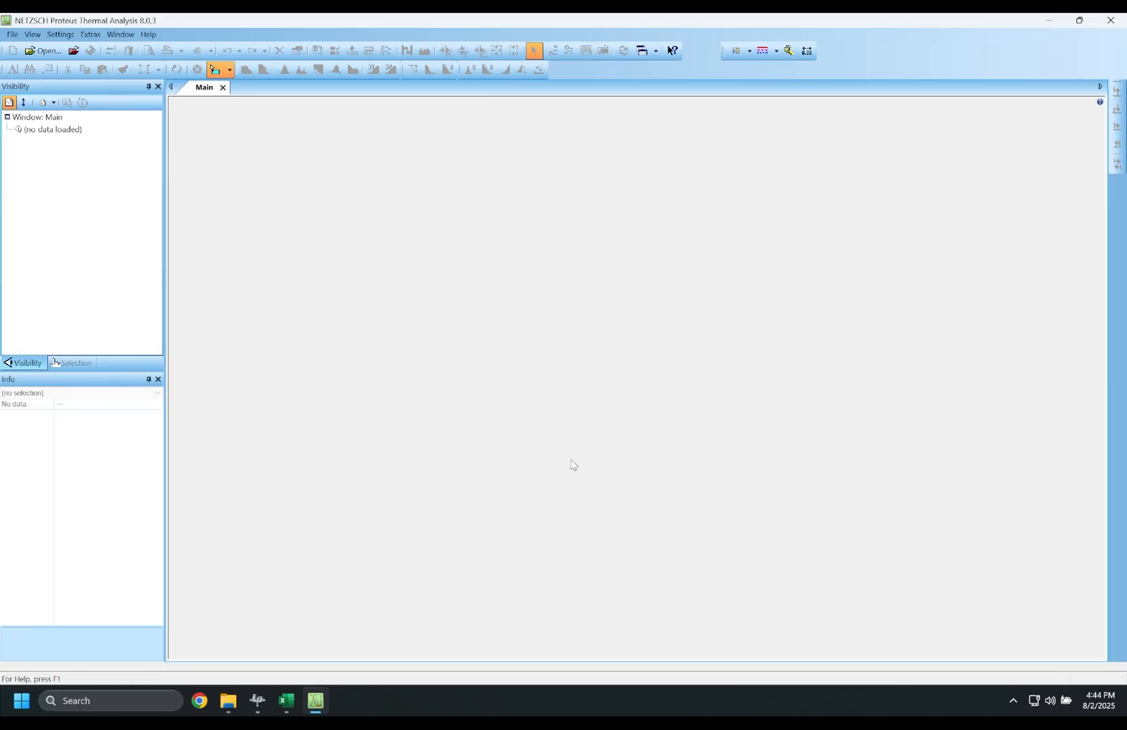
- Load the Red_Oak_STA_10K_250731_R7 sample run together with its Baseline R7 run
{"action": "left_click", "coordinate": [44, 51]}
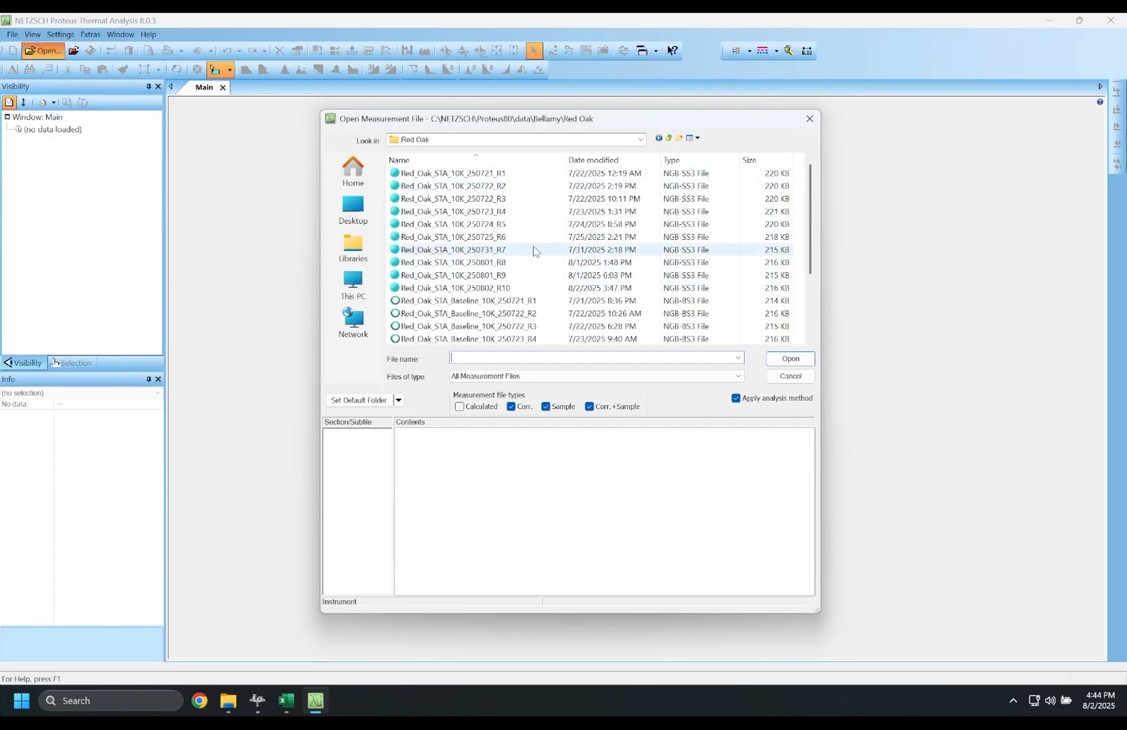
{"action": "left_click", "coordinate": [534, 250]}
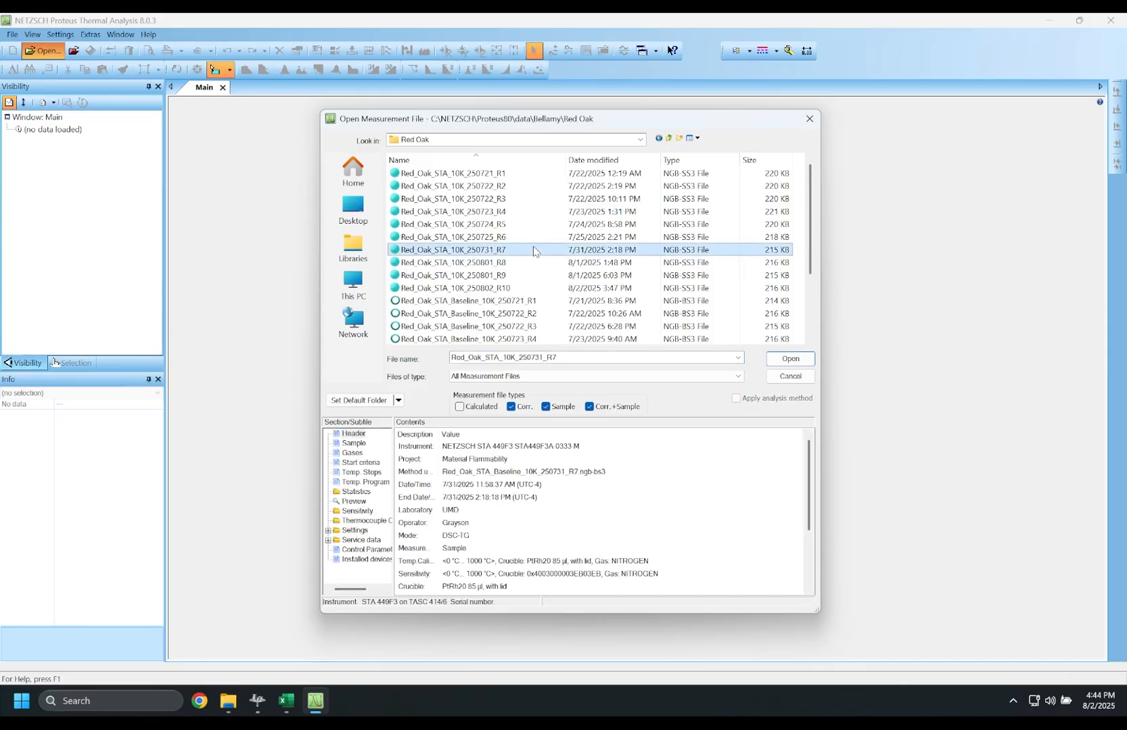
{"action": "scroll", "coordinate": [534, 250], "scroll_direction": "down", "scroll_amount": 1}
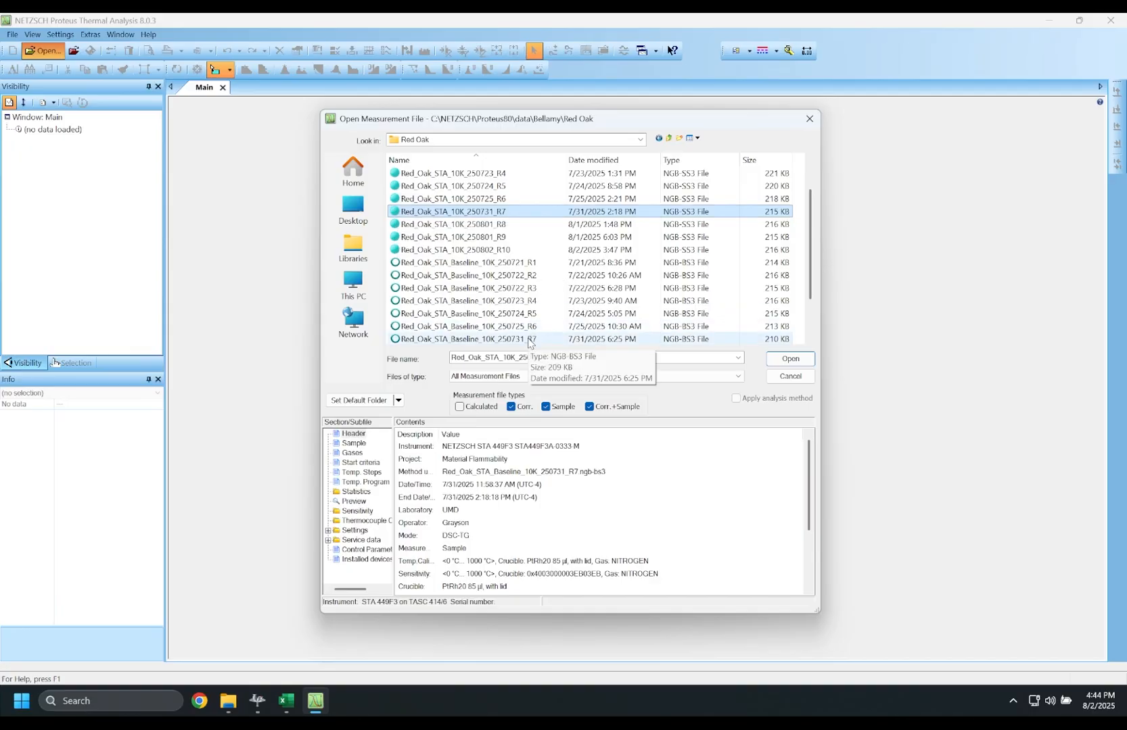
{"action": "left_click", "coordinate": [530, 339], "text": "ctrl"}
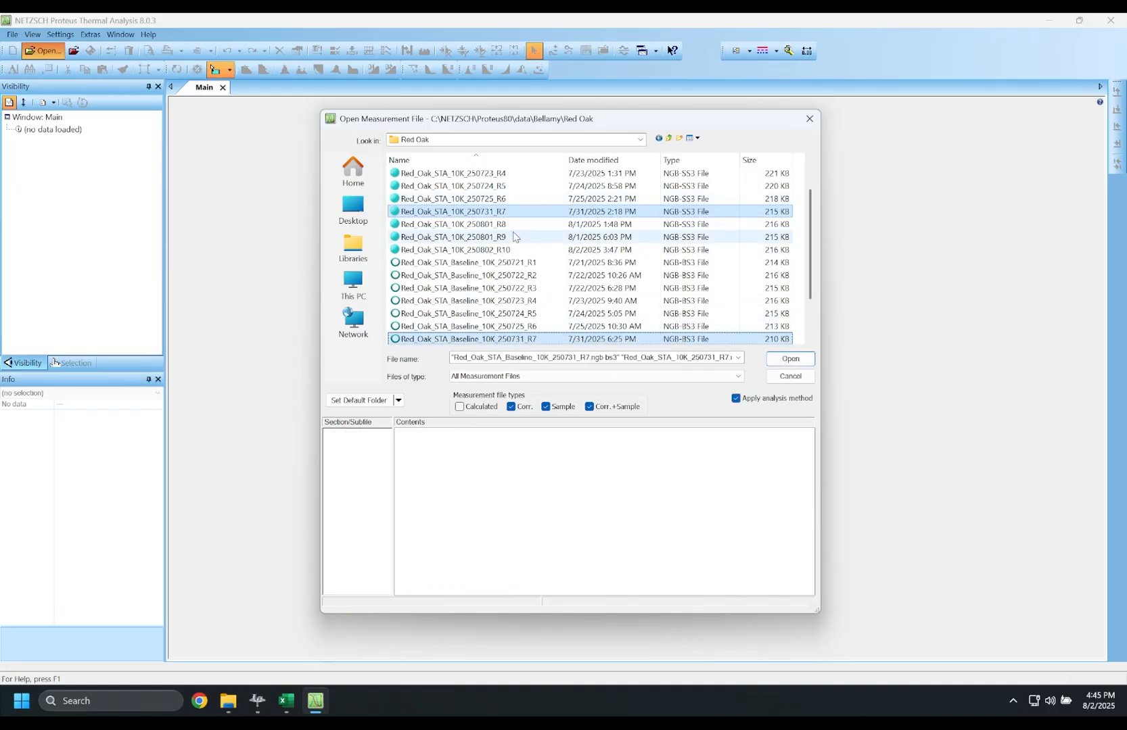
{"action": "left_click", "coordinate": [782, 358]}
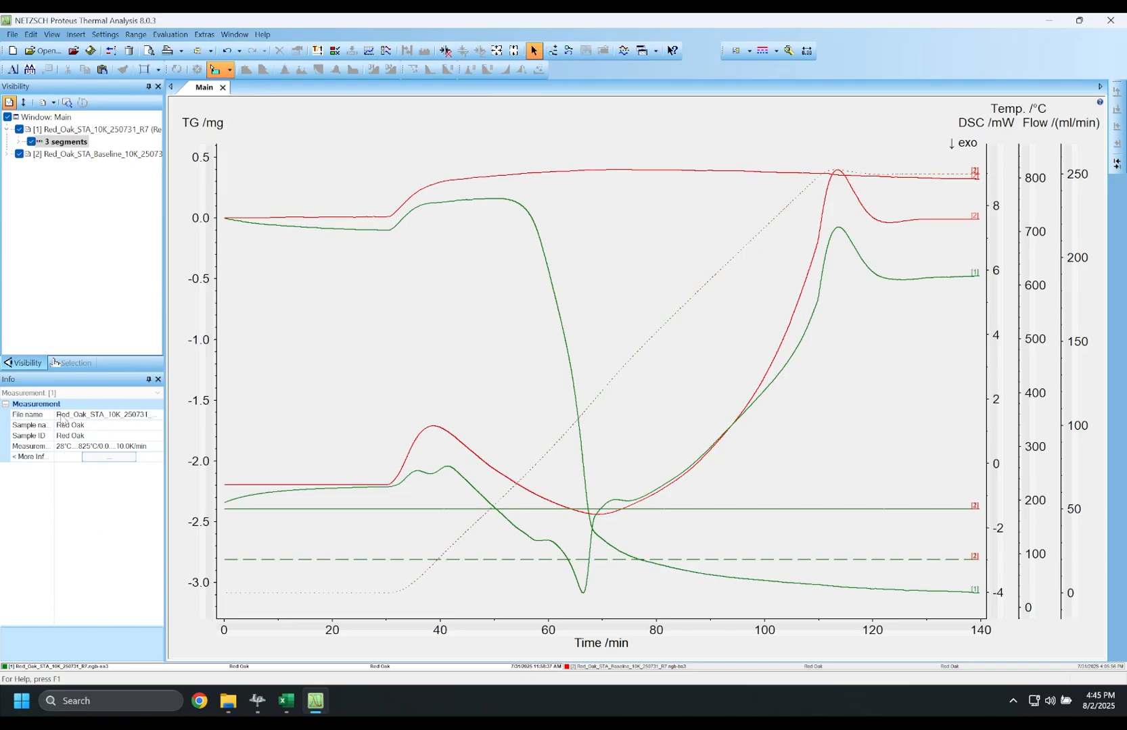
{"action": "left_click", "coordinate": [94, 459]}
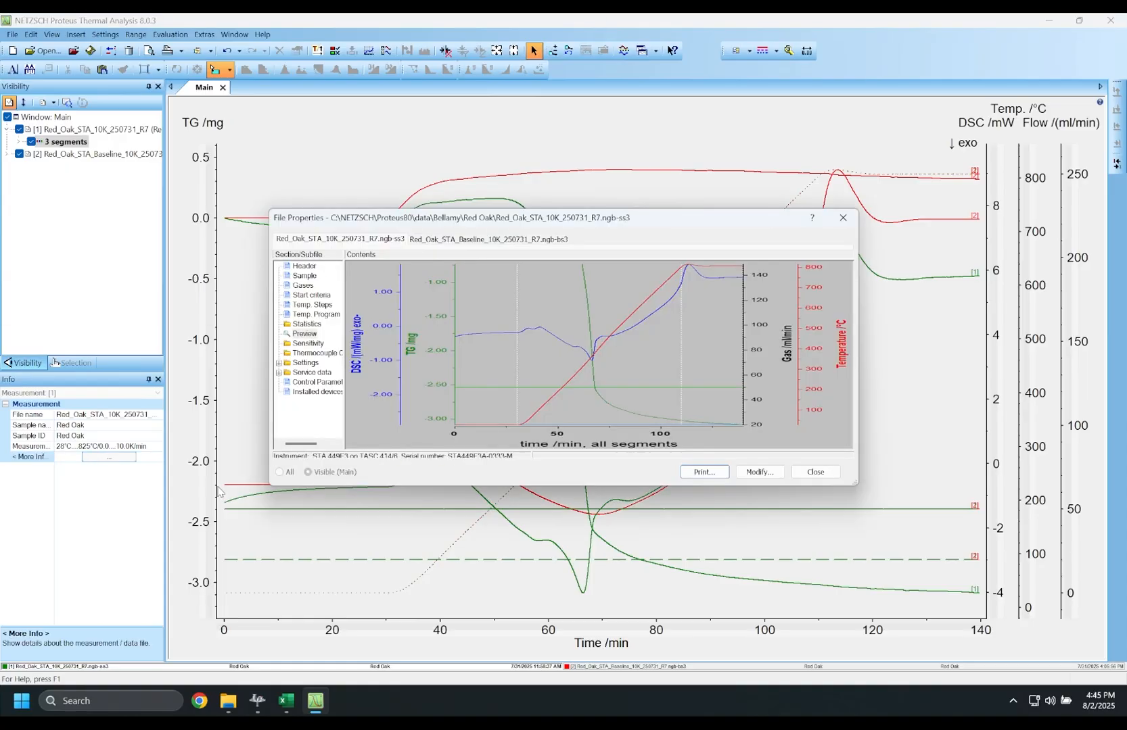
{"action": "left_click", "coordinate": [300, 277]}
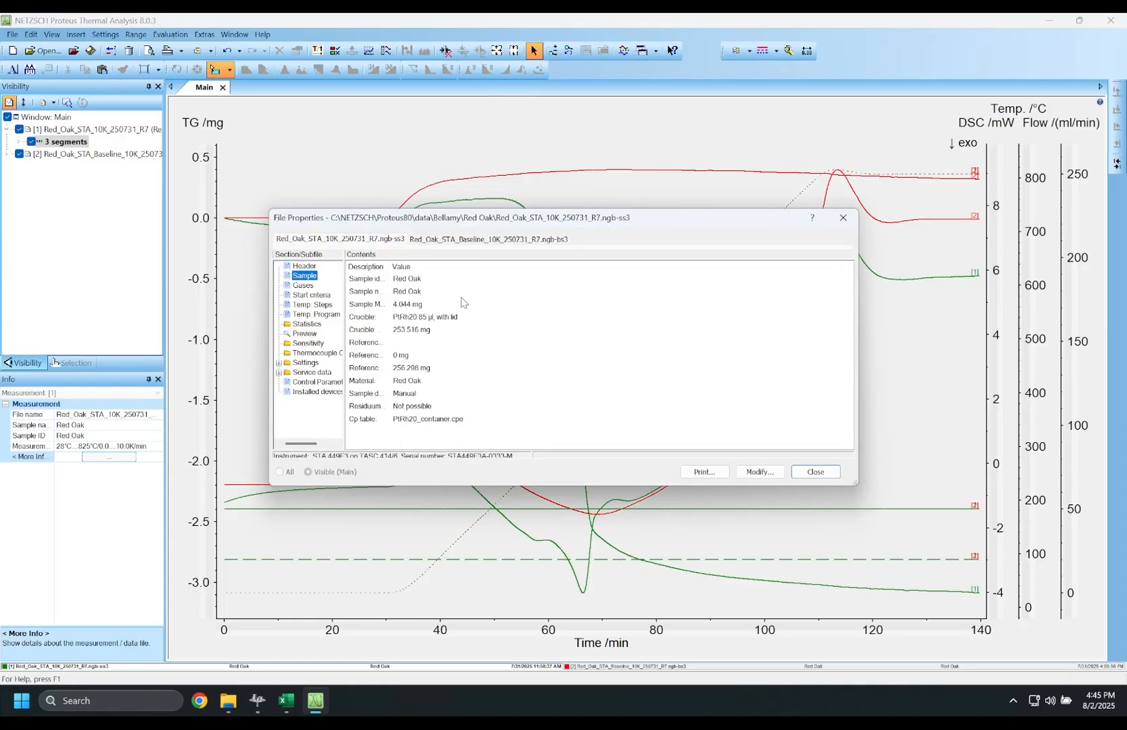
{"action": "left_click", "coordinate": [316, 382]}
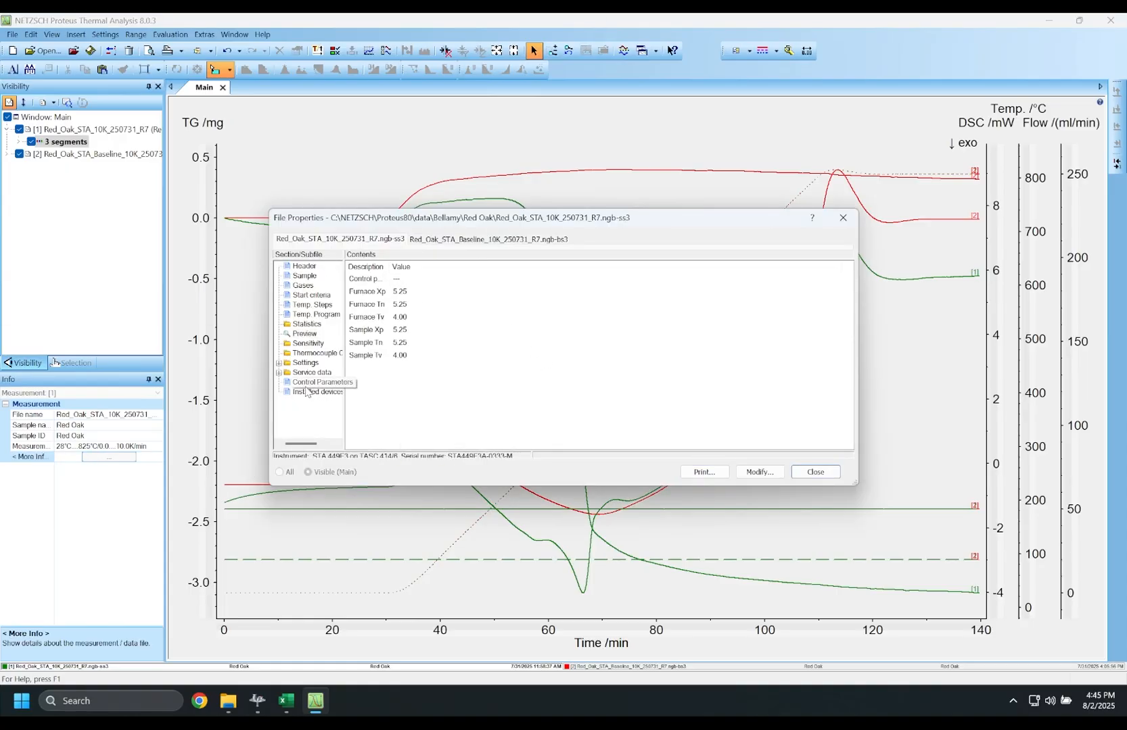
{"action": "left_click", "coordinate": [314, 305]}
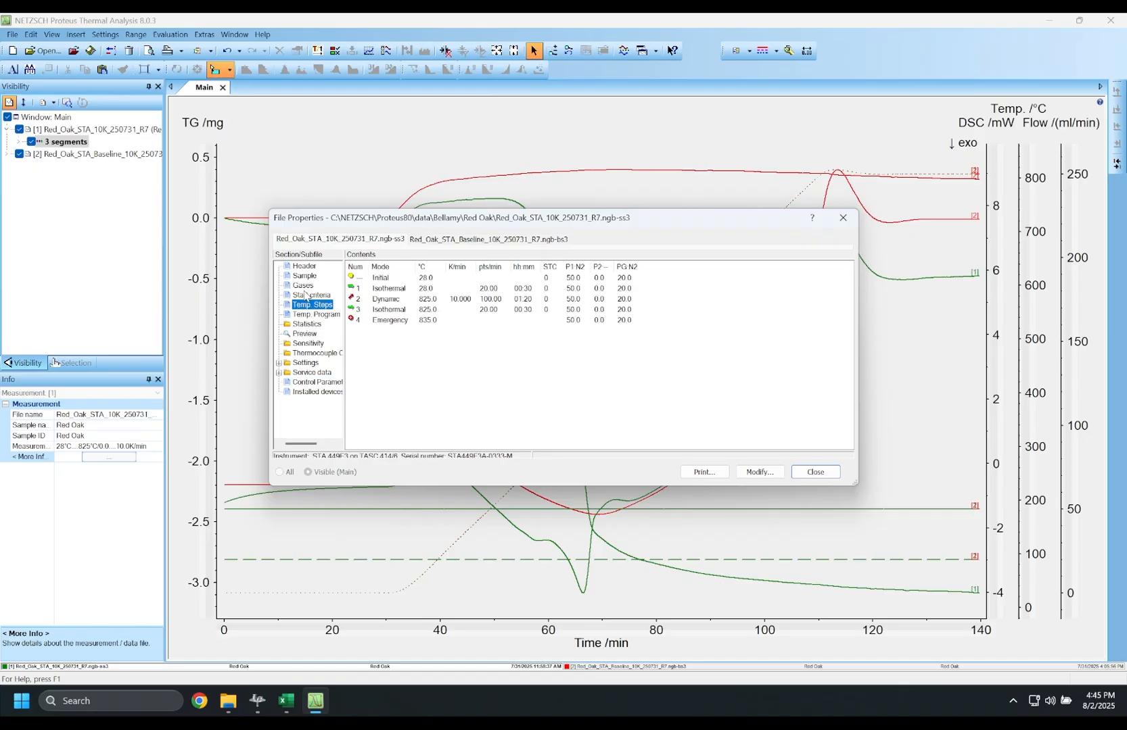
{"action": "left_click", "coordinate": [305, 295]}
{"action": "left_click", "coordinate": [304, 286]}
{"action": "left_click", "coordinate": [306, 268]}
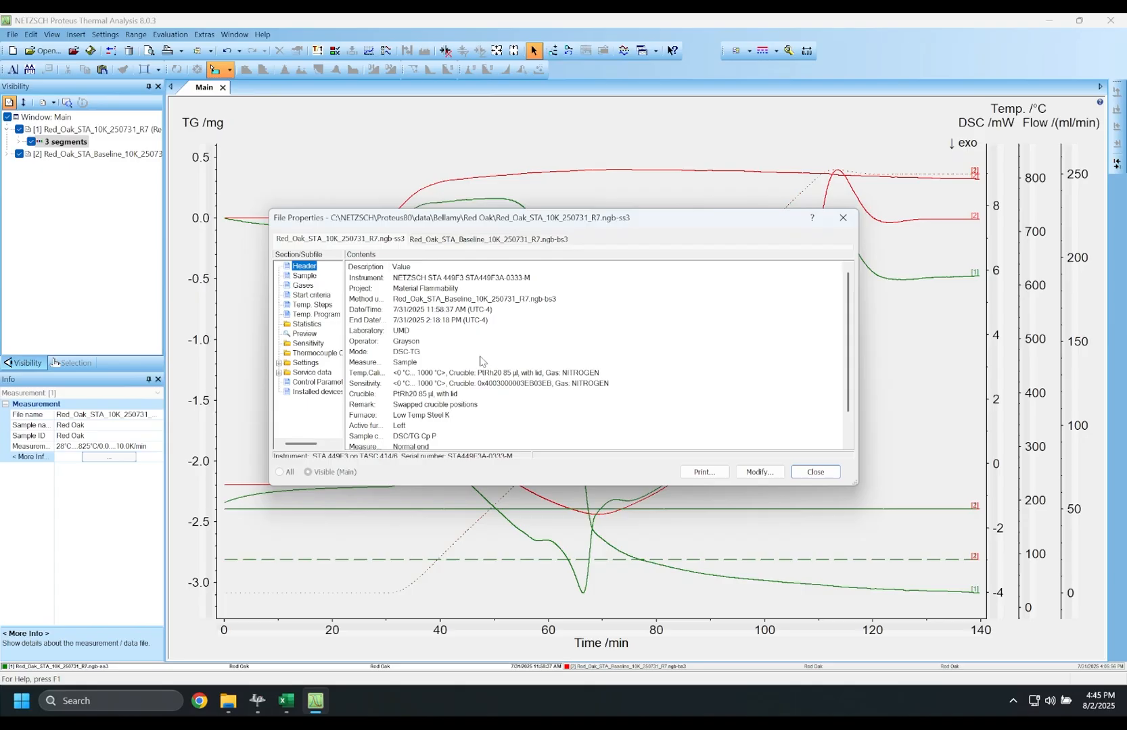
{"action": "scroll", "coordinate": [490, 367], "scroll_direction": "down", "scroll_amount": 1}
{"action": "scroll", "coordinate": [492, 368], "scroll_direction": "up", "scroll_amount": 1}
{"action": "left_click", "coordinate": [805, 475]}
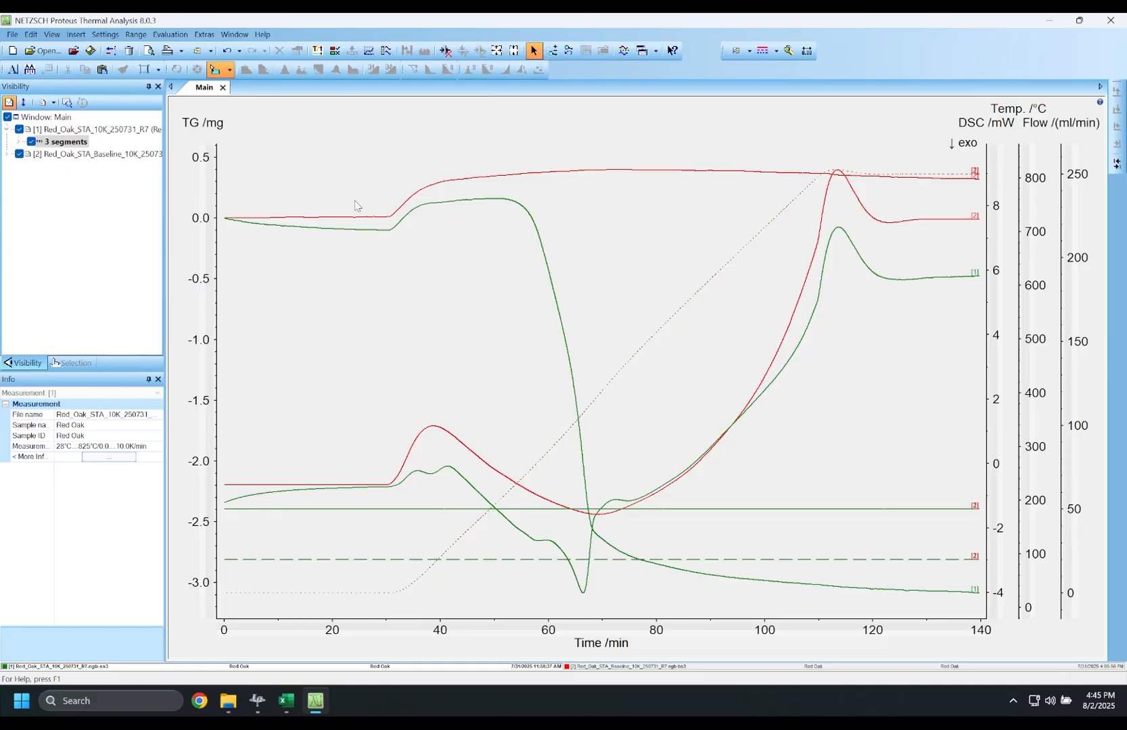
- Plot the curves against temperature with isothermal segments hidden, showing only the heating up to 800 °C
{"action": "left_click", "coordinate": [317, 51]}
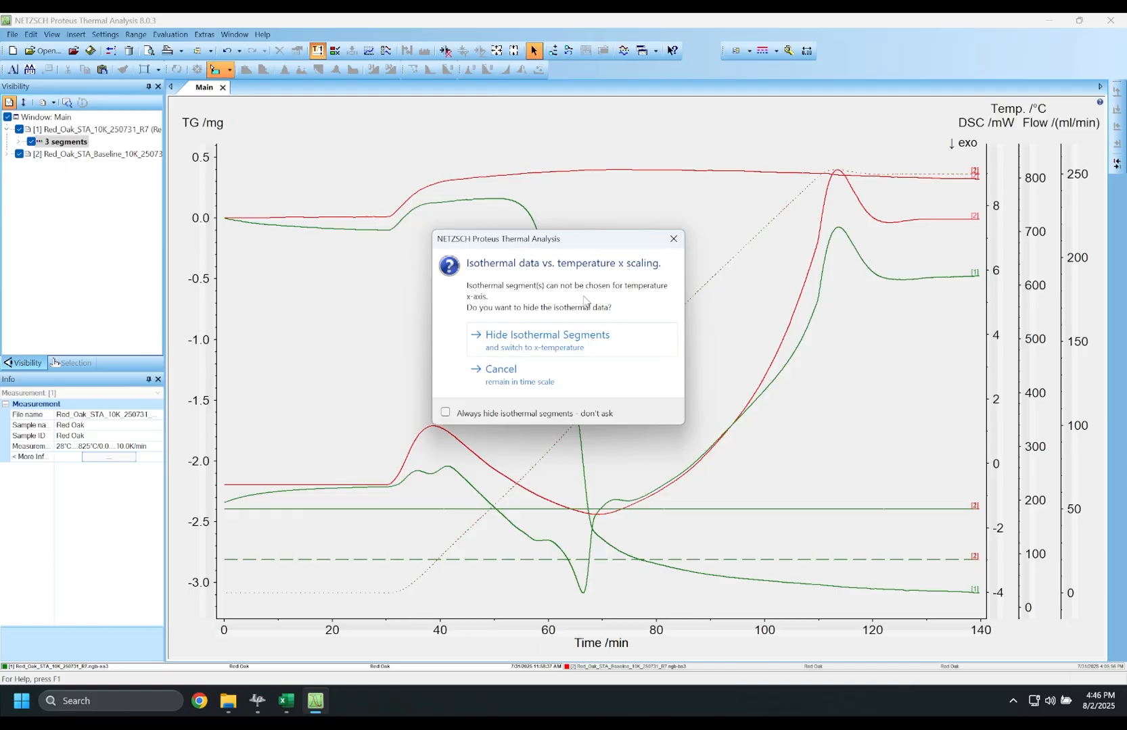
{"action": "left_click", "coordinate": [551, 344]}
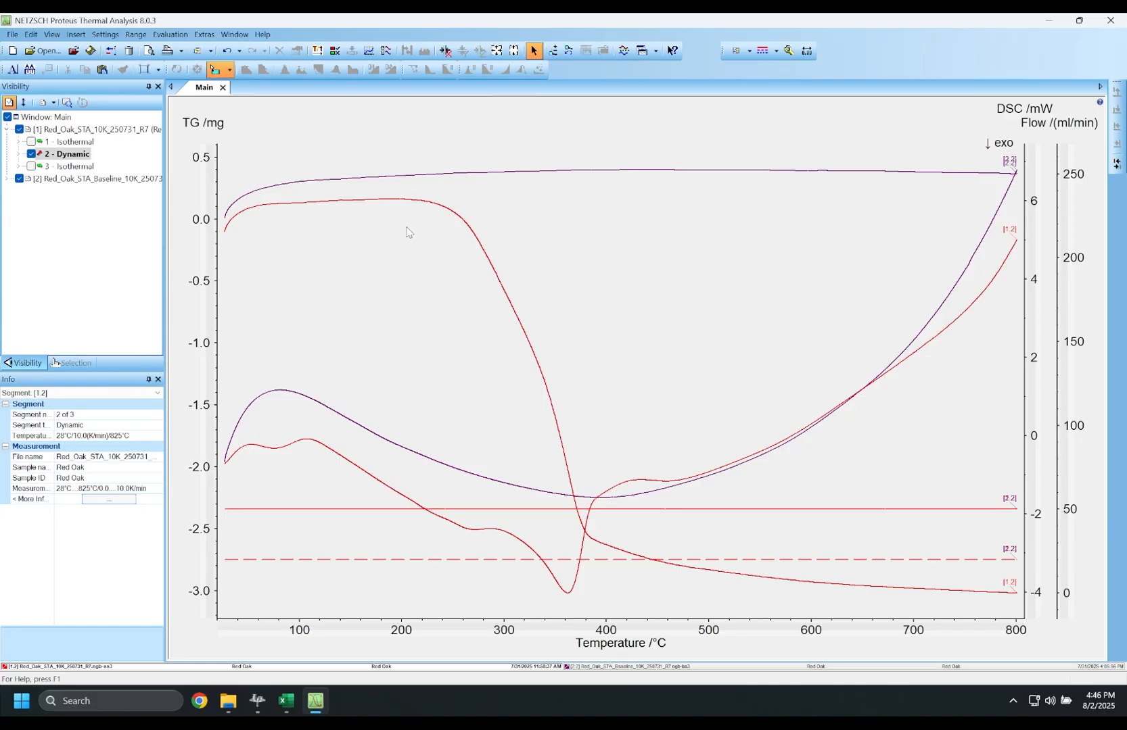
- Create a TG (subtr.2) curve by subtracting the baseline run's TG from the red oak TG
{"action": "left_click", "coordinate": [403, 202]}
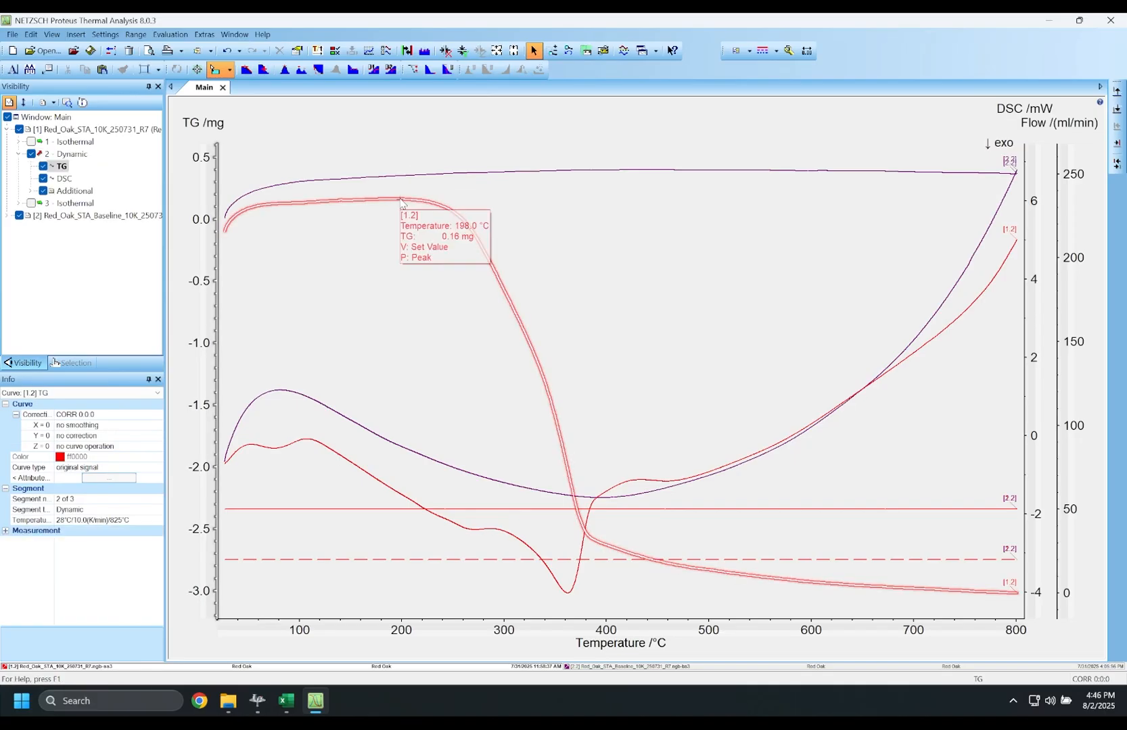
{"action": "right_click", "coordinate": [402, 202]}
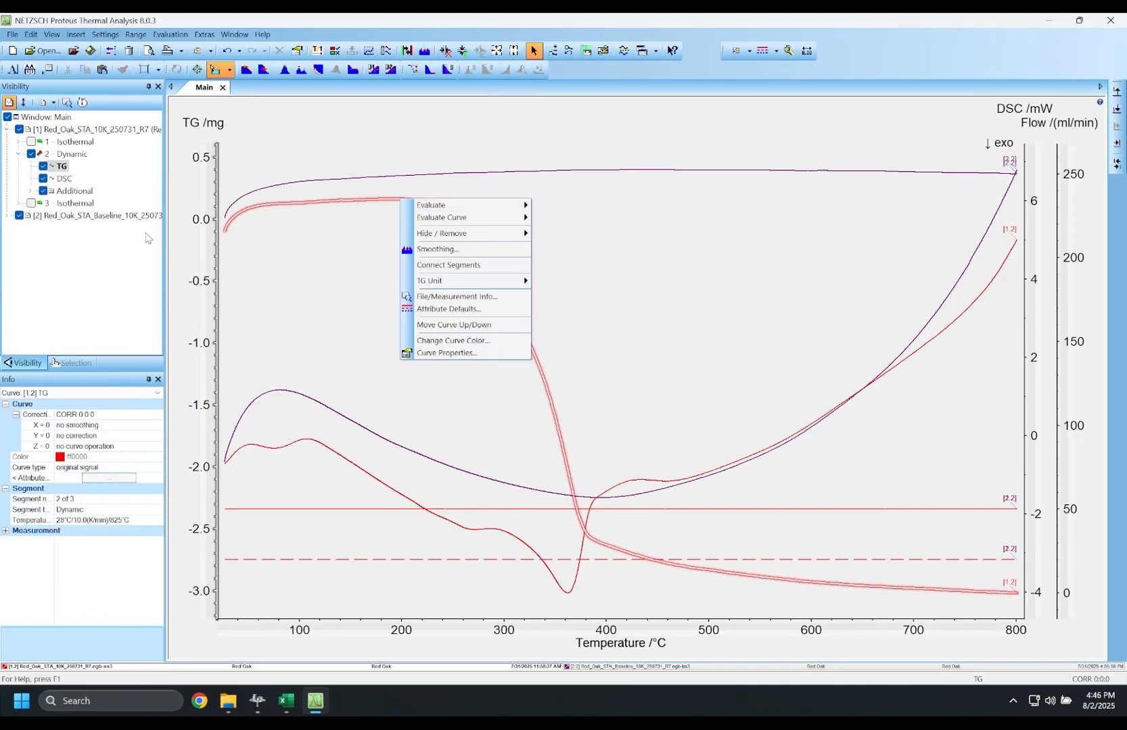
{"action": "right_click", "coordinate": [64, 169]}
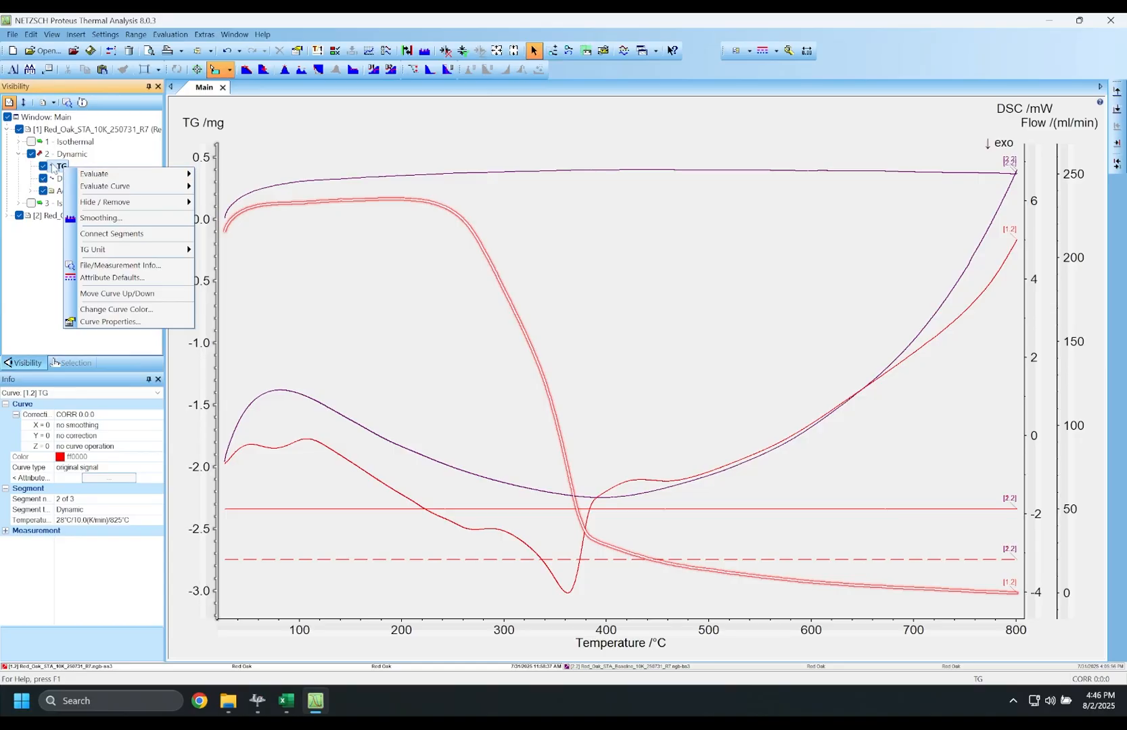
{"action": "mouse_move", "coordinate": [168, 195]}
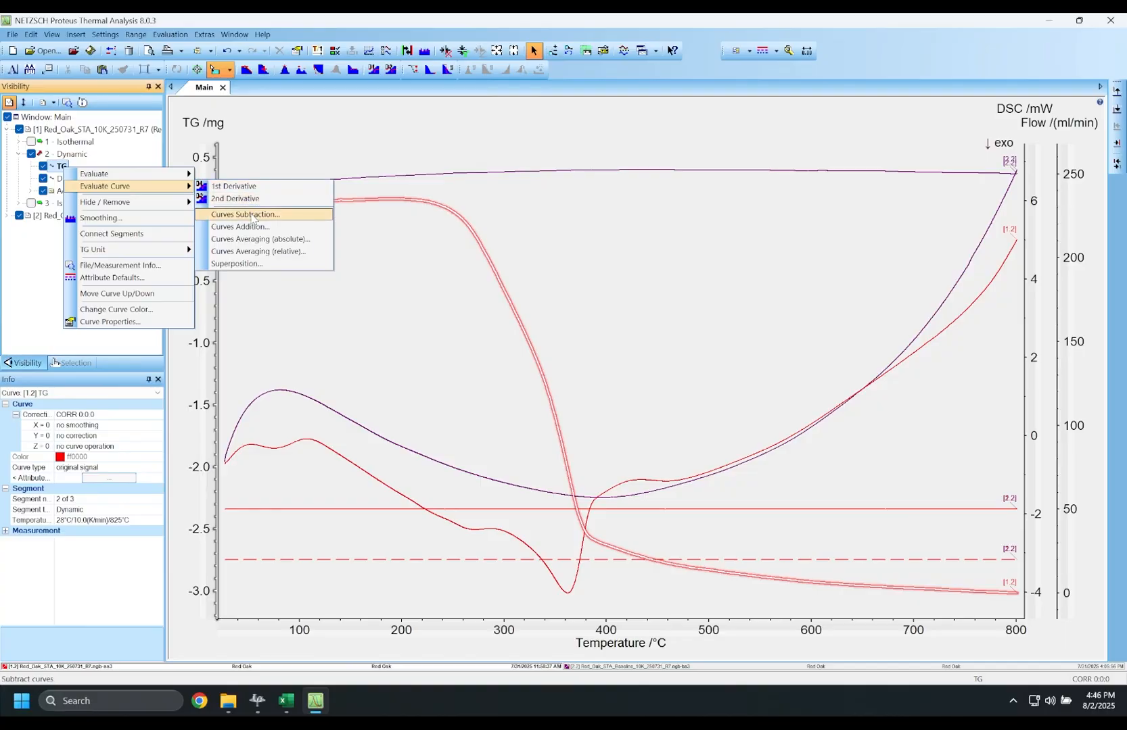
{"action": "left_click", "coordinate": [252, 215]}
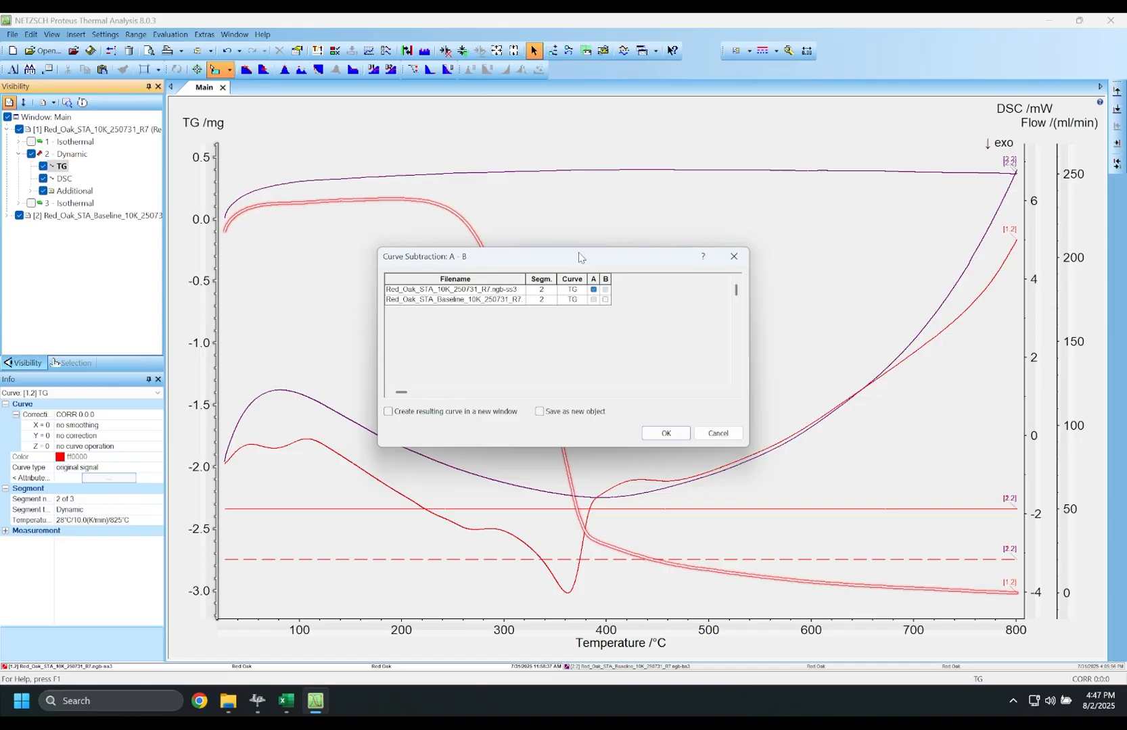
{"action": "left_click", "coordinate": [606, 299]}
{"action": "left_click", "coordinate": [661, 433]}
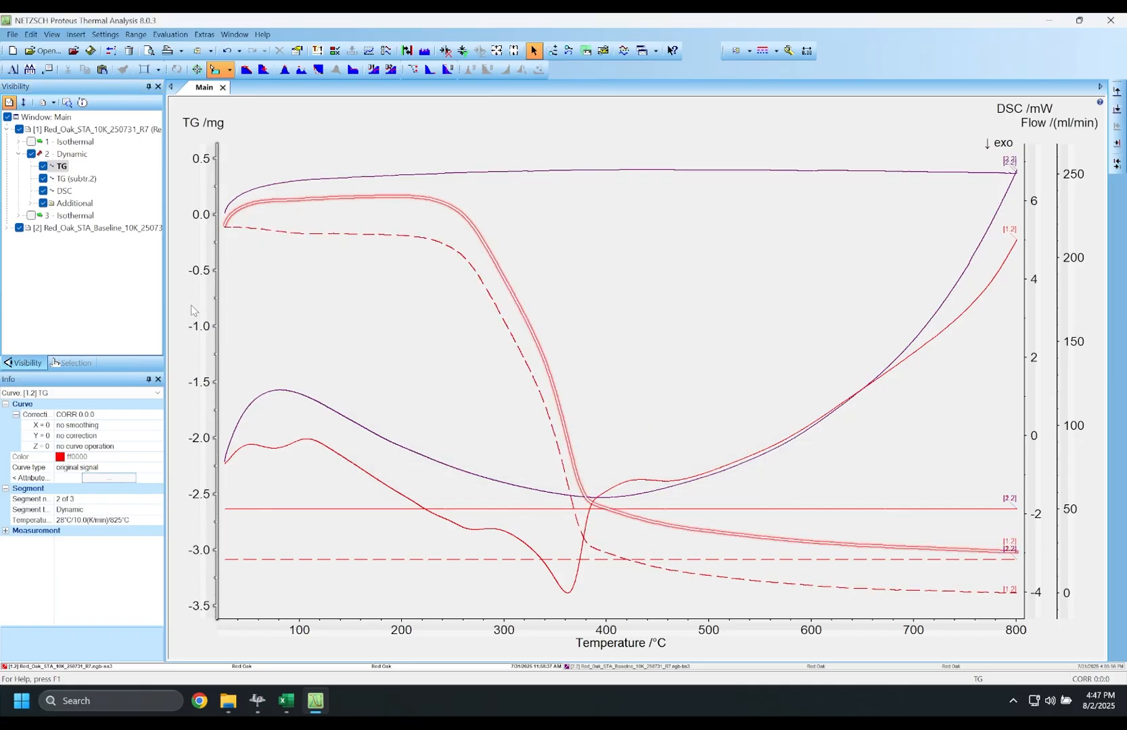
- Create a DSC (subtr.2) curve by subtracting the baseline run's DSC from the red oak DSC
{"action": "right_click", "coordinate": [383, 489]}
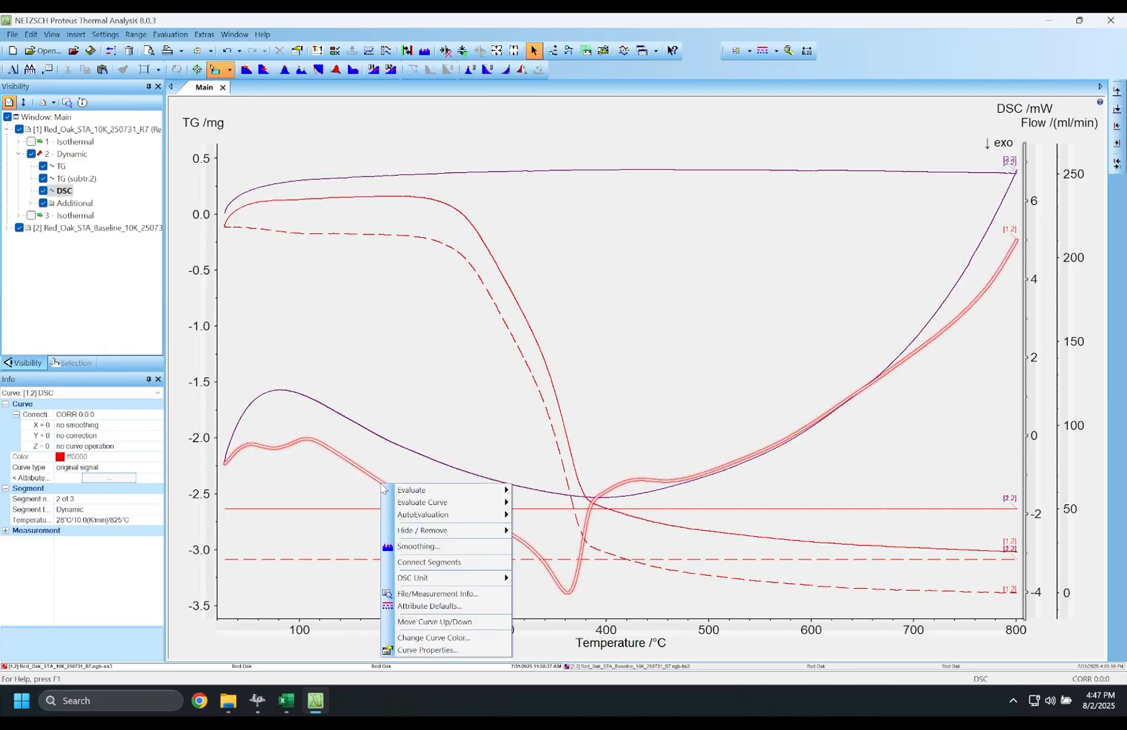
{"action": "mouse_move", "coordinate": [477, 504]}
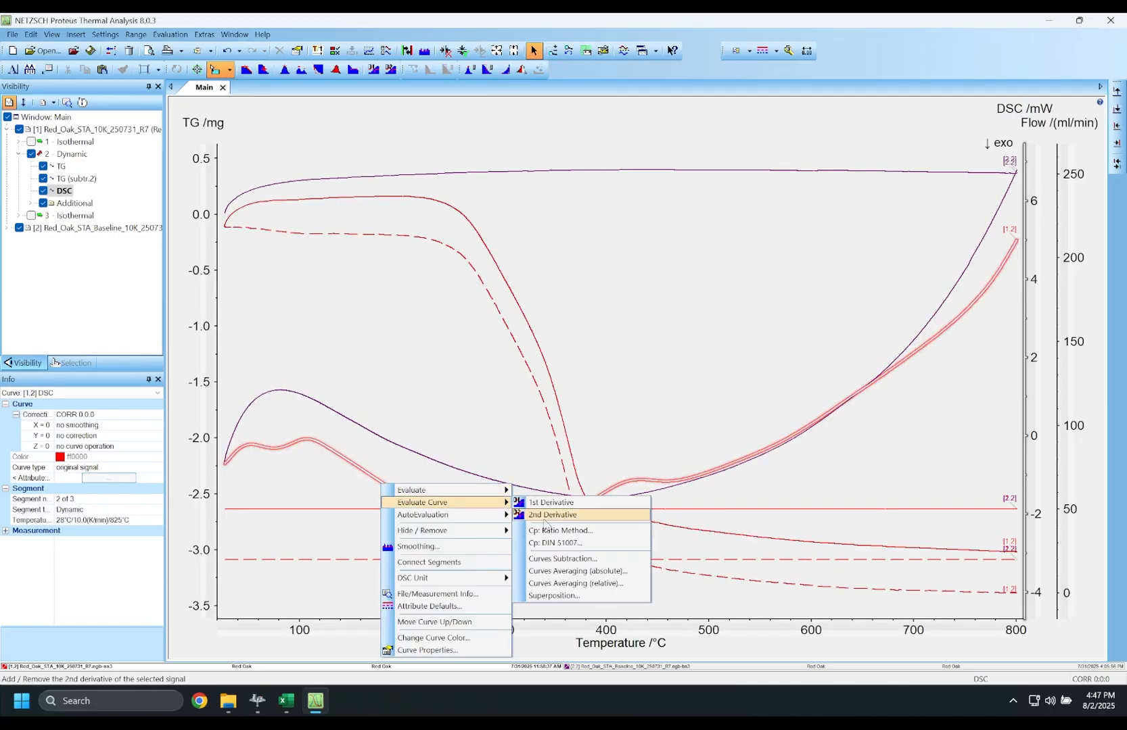
{"action": "left_click", "coordinate": [550, 559]}
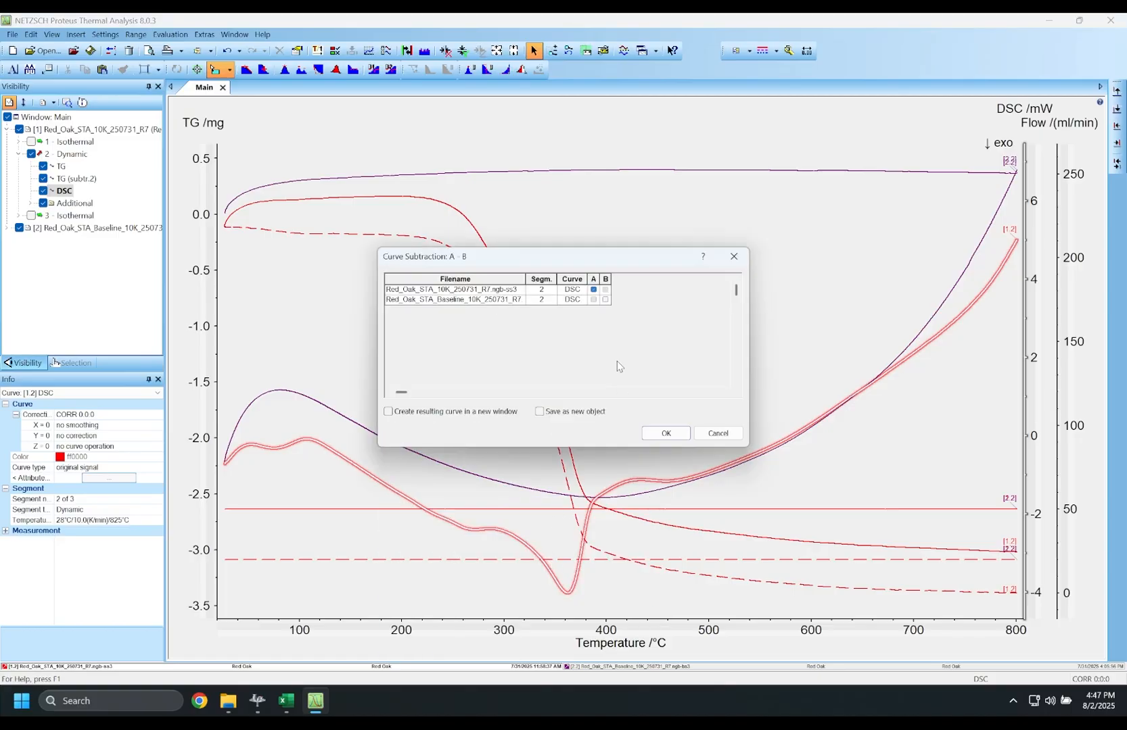
{"action": "left_click", "coordinate": [605, 300]}
{"action": "left_click", "coordinate": [664, 434]}
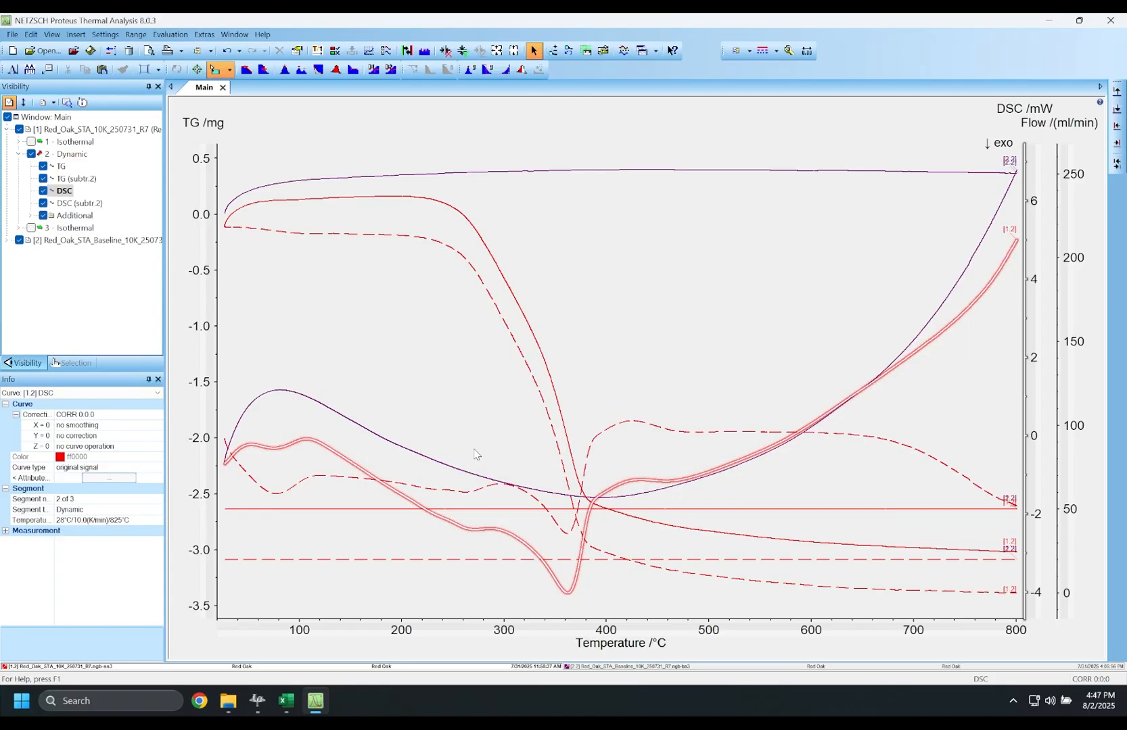
- Hide raw TG, raw DSC, the purge and protective gas flows, and the whole baseline measurement
{"action": "left_click", "coordinate": [43, 167]}
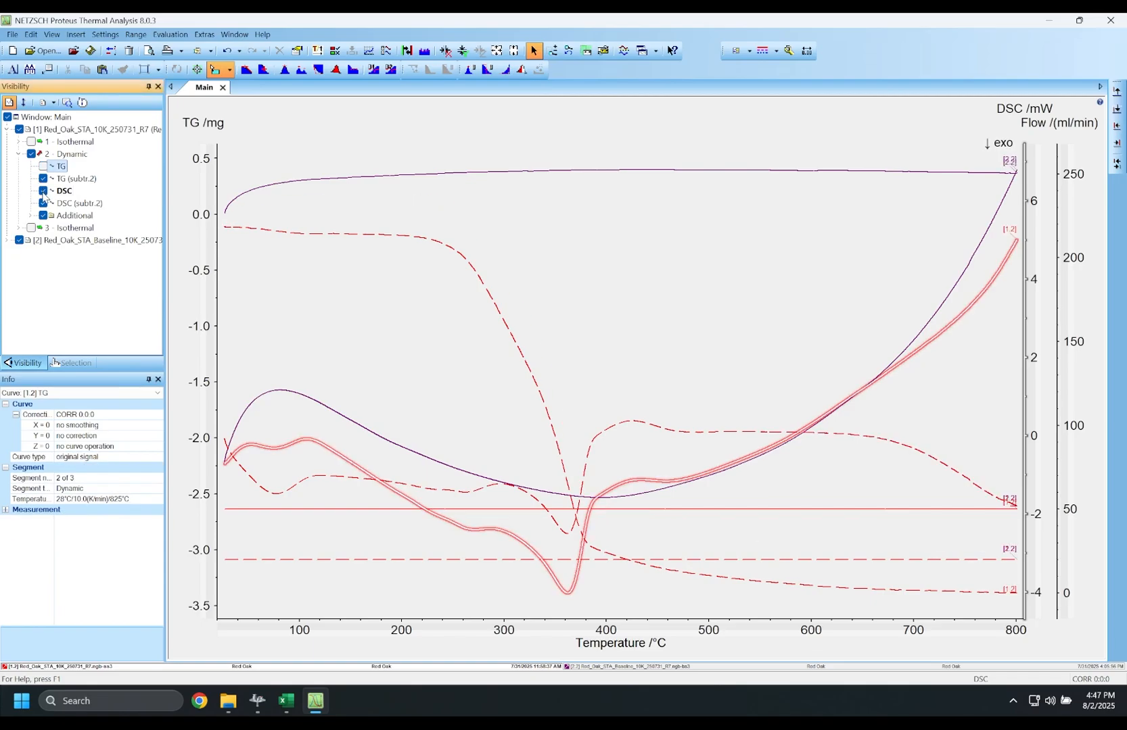
{"action": "left_click", "coordinate": [43, 191]}
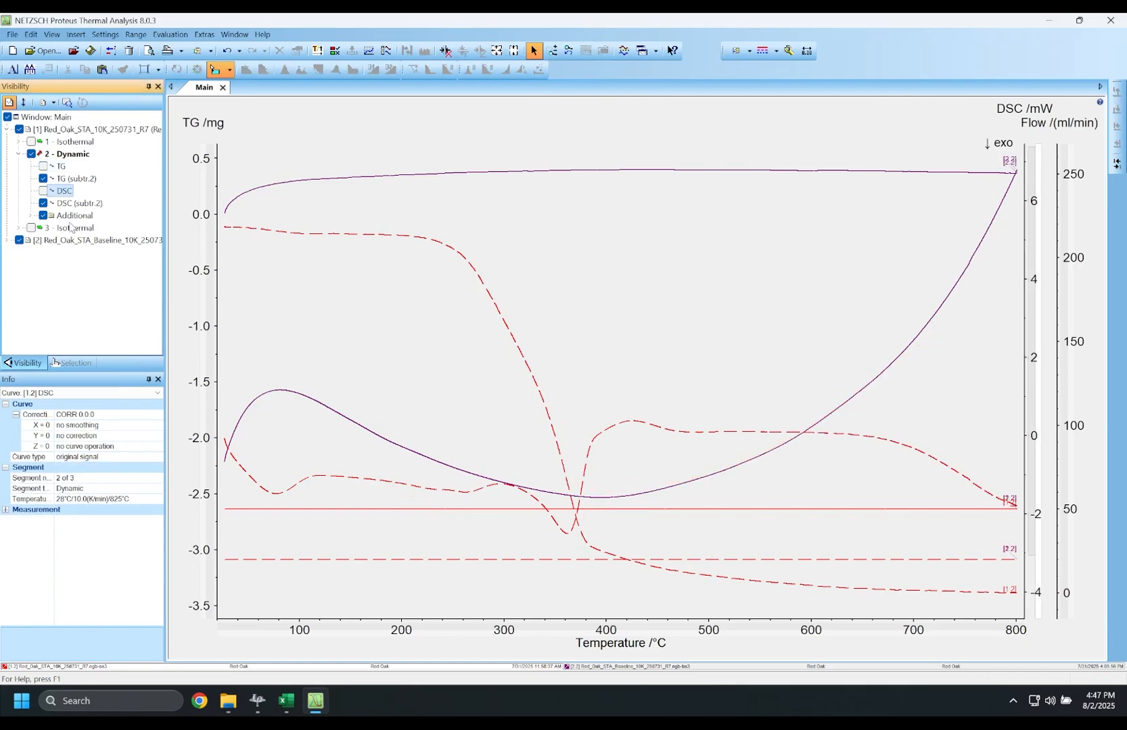
{"action": "left_click", "coordinate": [31, 216]}
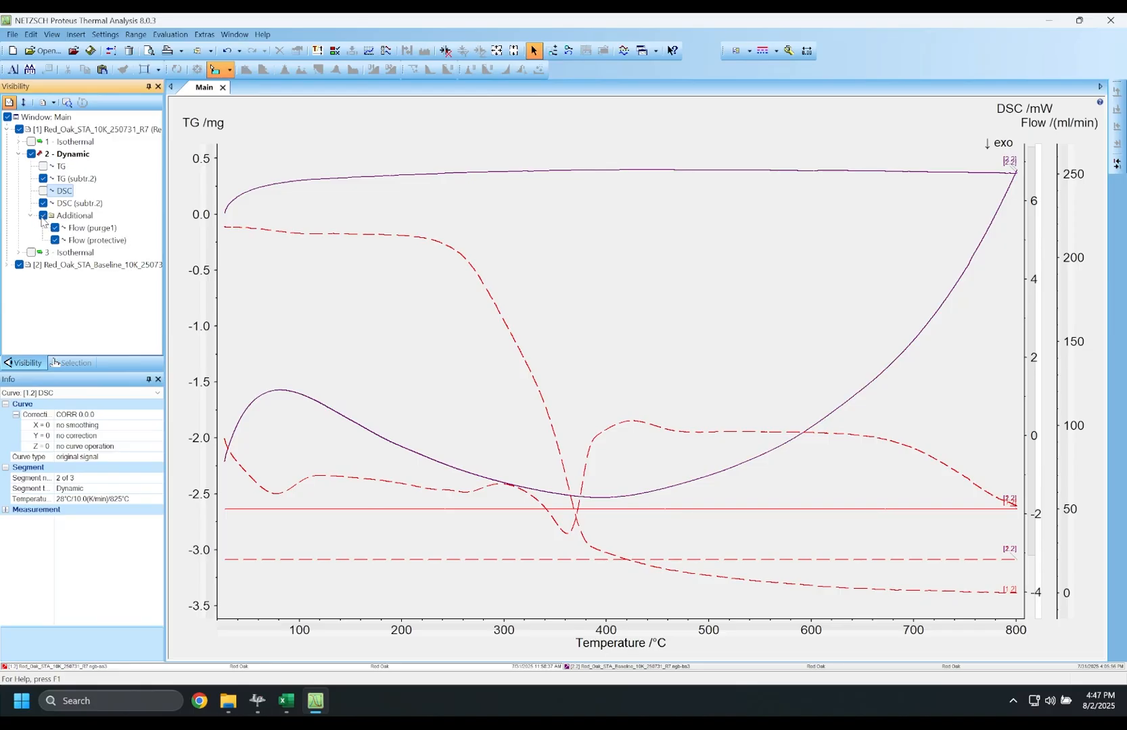
{"action": "left_click", "coordinate": [42, 217]}
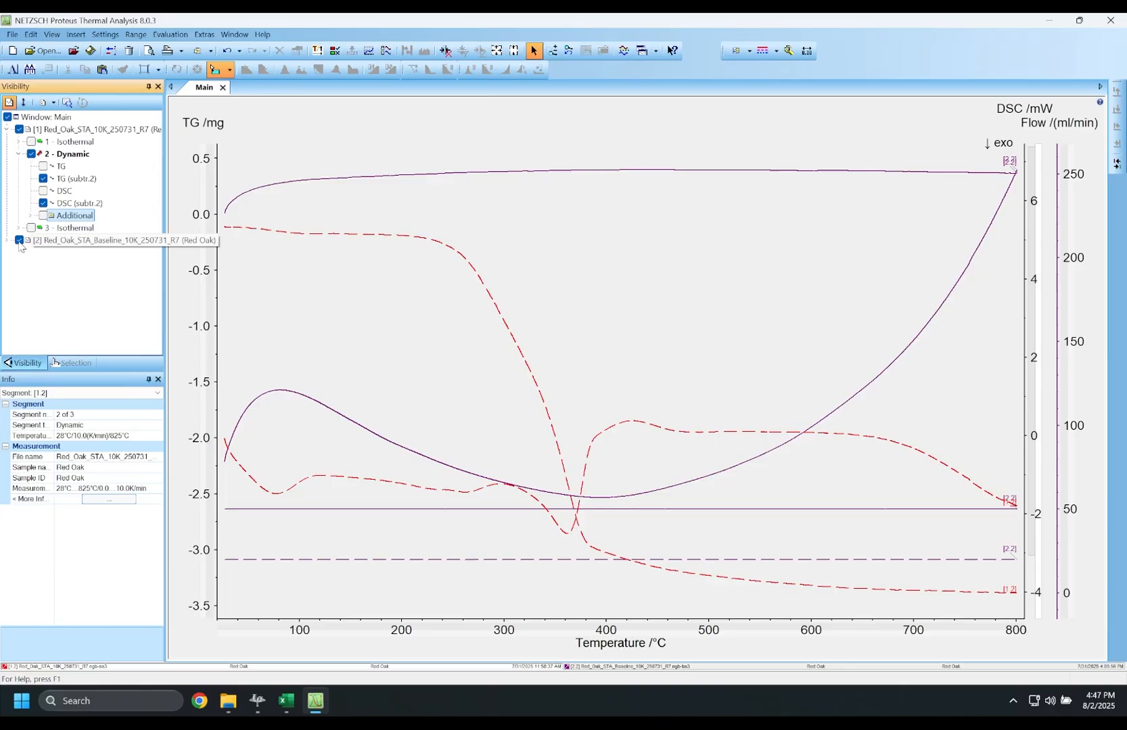
{"action": "left_click", "coordinate": [19, 240]}
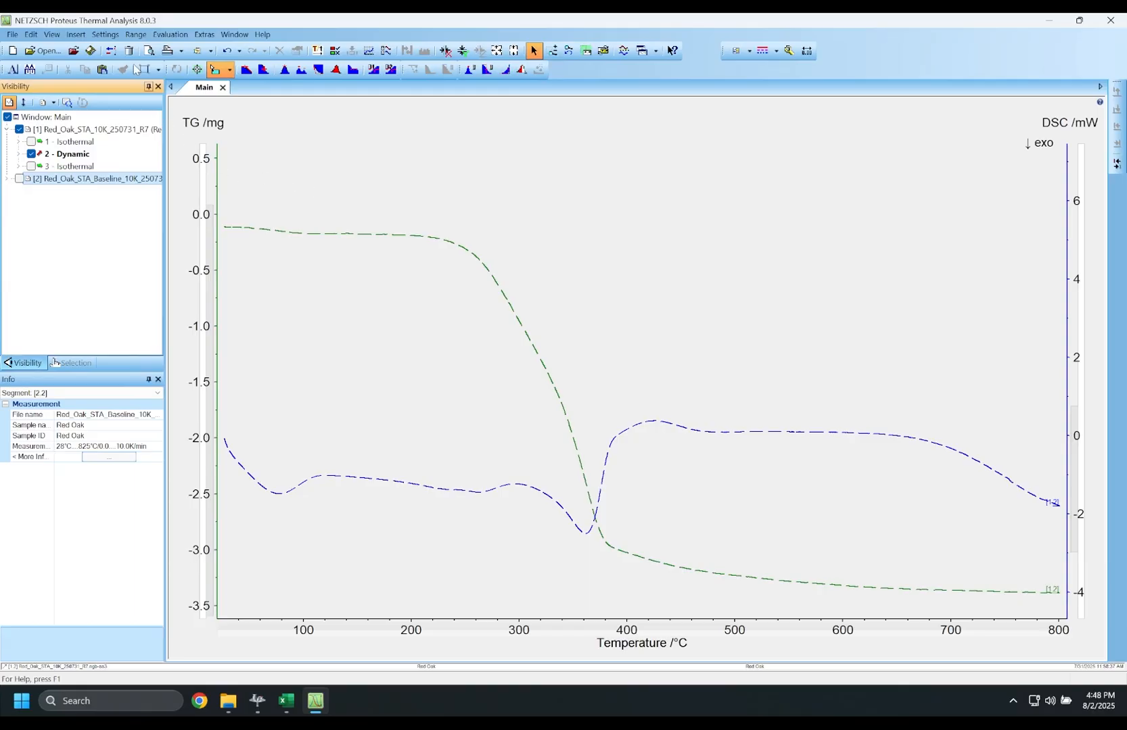
- Display the TG signal in % and the DSC signal in mW/mg
{"action": "left_click", "coordinate": [104, 35]}
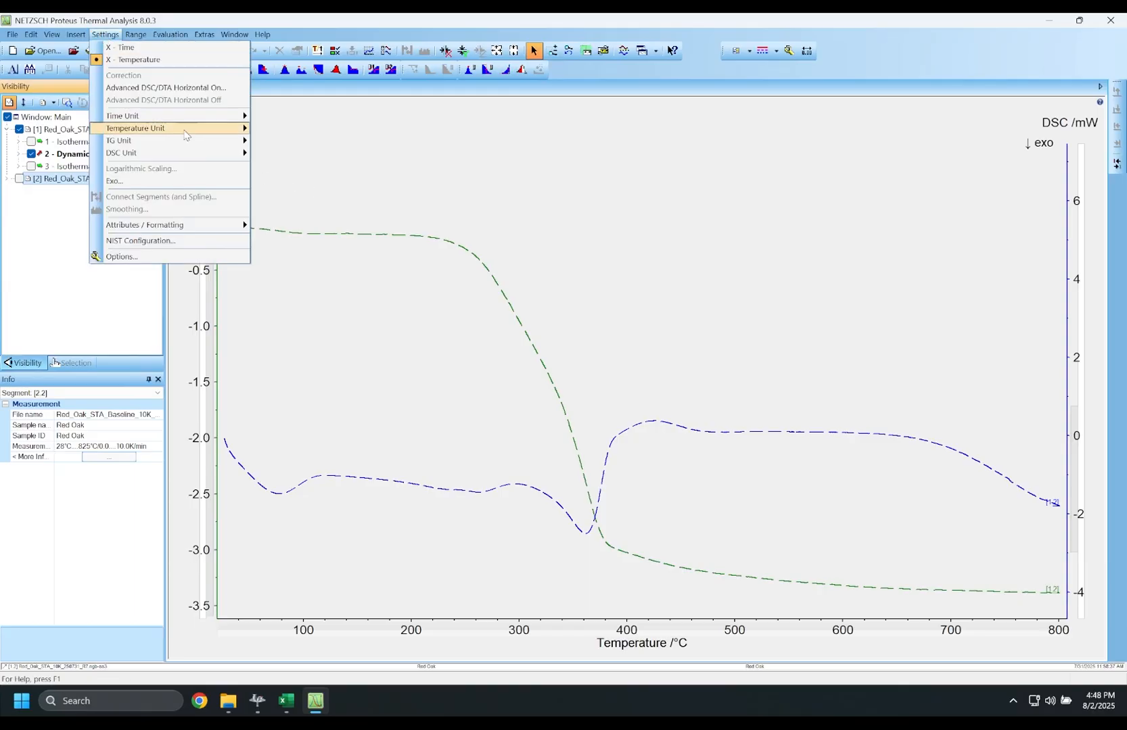
{"action": "mouse_move", "coordinate": [209, 145]}
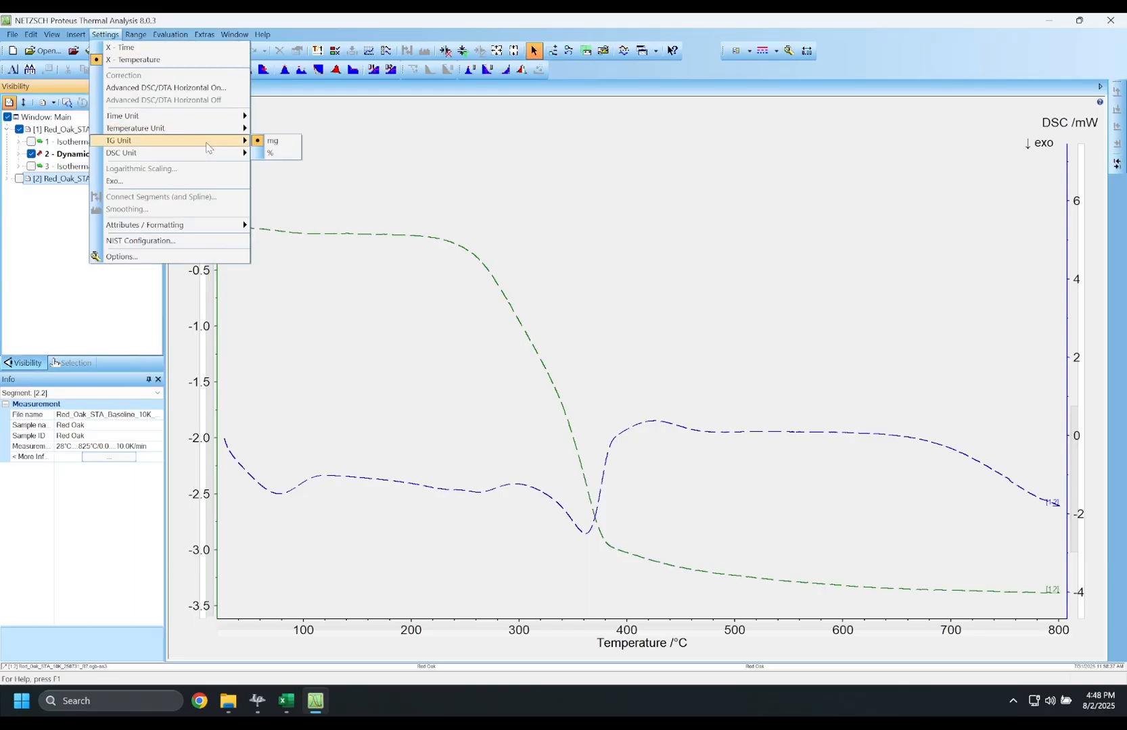
{"action": "left_click", "coordinate": [291, 155]}
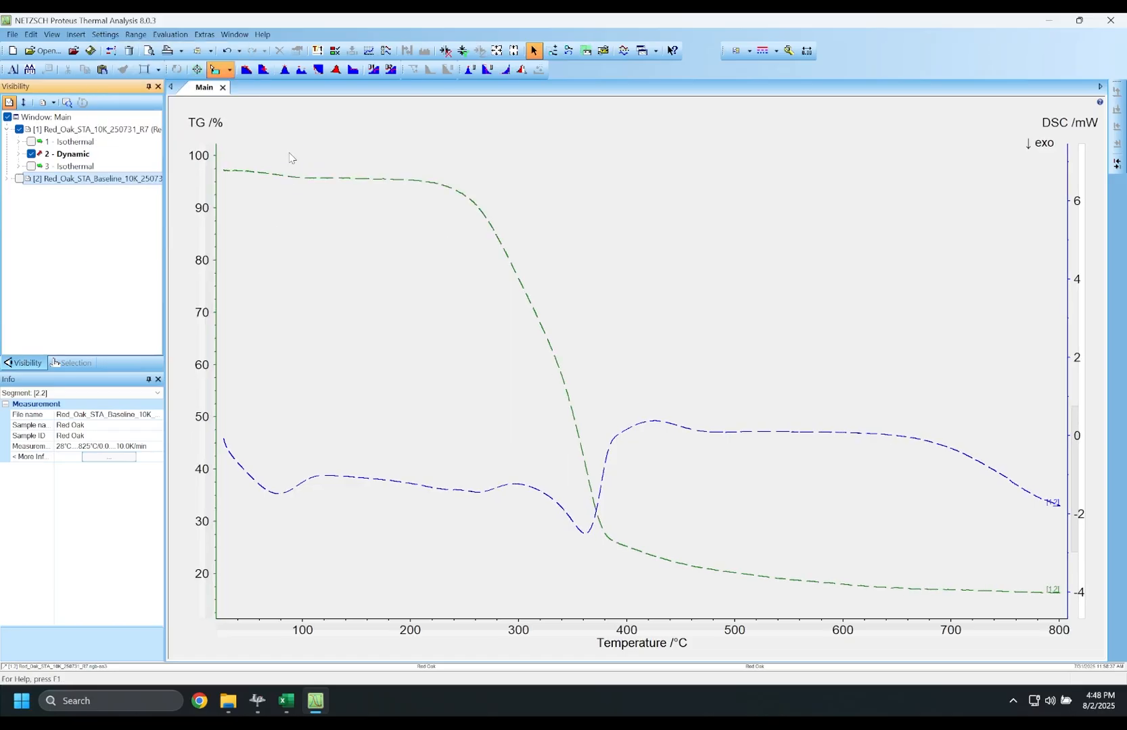
{"action": "left_click", "coordinate": [106, 38]}
{"action": "mouse_move", "coordinate": [222, 154]}
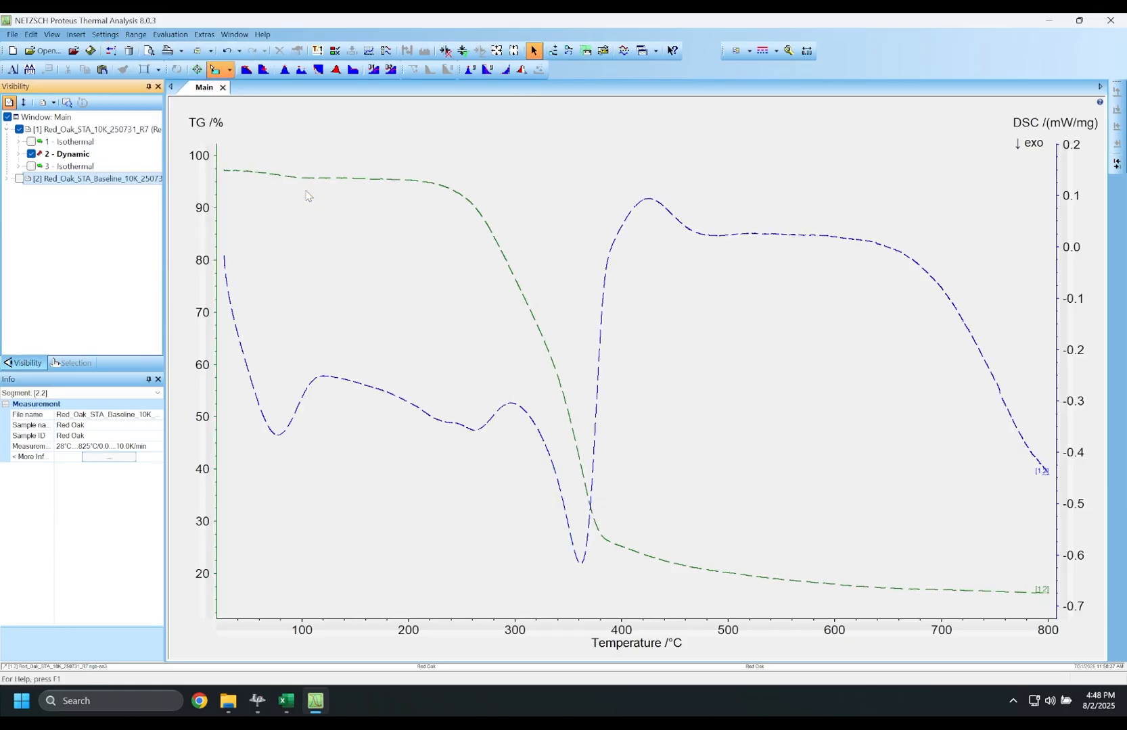
{"action": "left_click", "coordinate": [308, 192]}
{"action": "left_click", "coordinate": [551, 50]}
{"action": "left_click_drag", "start_coordinate": [582, 518], "coordinate": [1050, 601]}
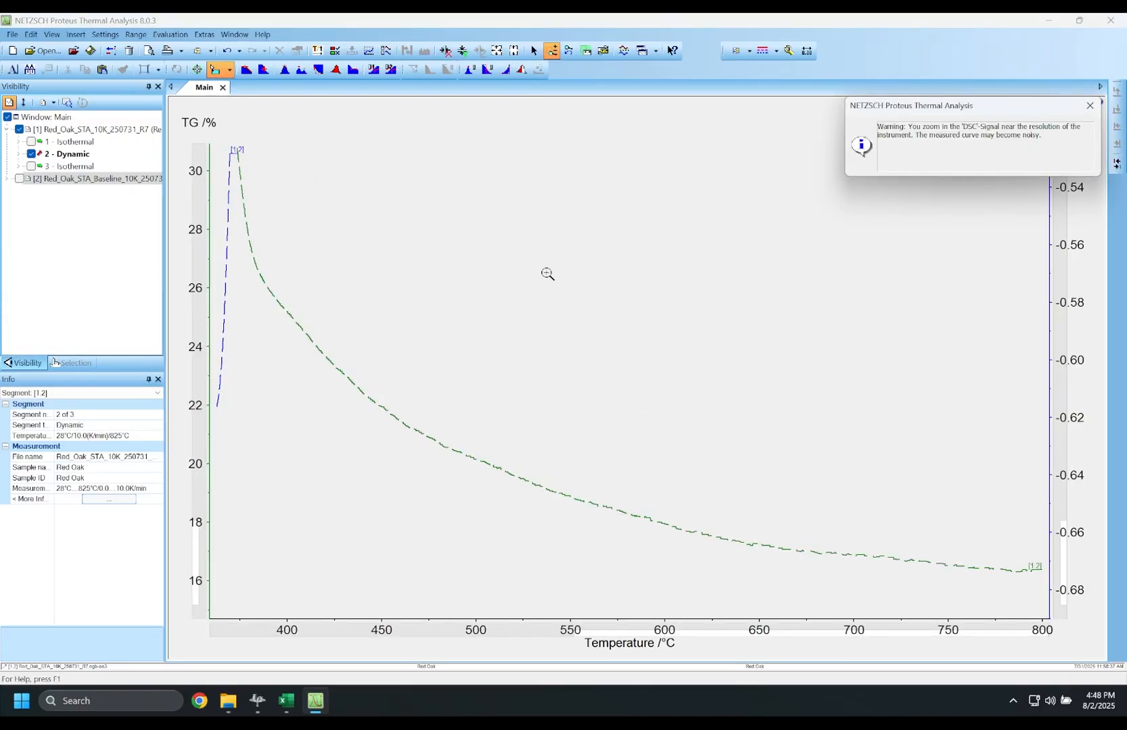
{"action": "left_click", "coordinate": [498, 52]}
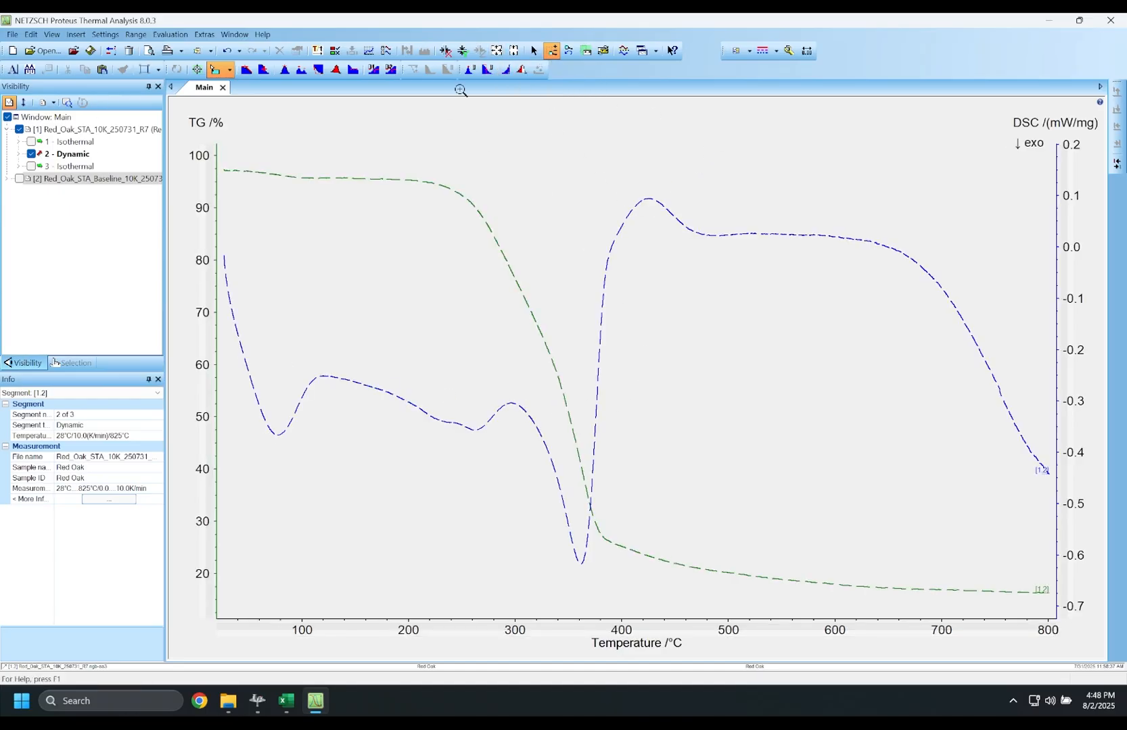
- Add the 1st derivative of the TG (subtr.2) curve as a DTG curve in %/min
{"action": "left_click", "coordinate": [534, 51]}
{"action": "right_click", "coordinate": [434, 186]}
{"action": "mouse_move", "coordinate": [504, 195]}
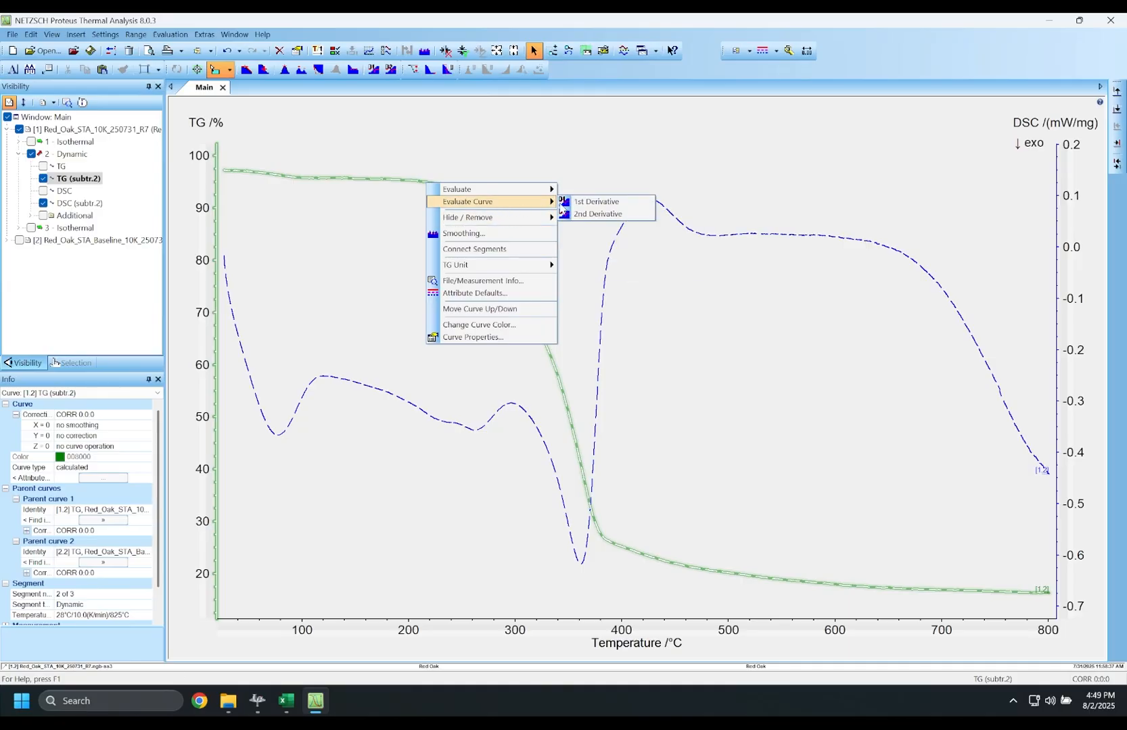
{"action": "left_click", "coordinate": [629, 207]}
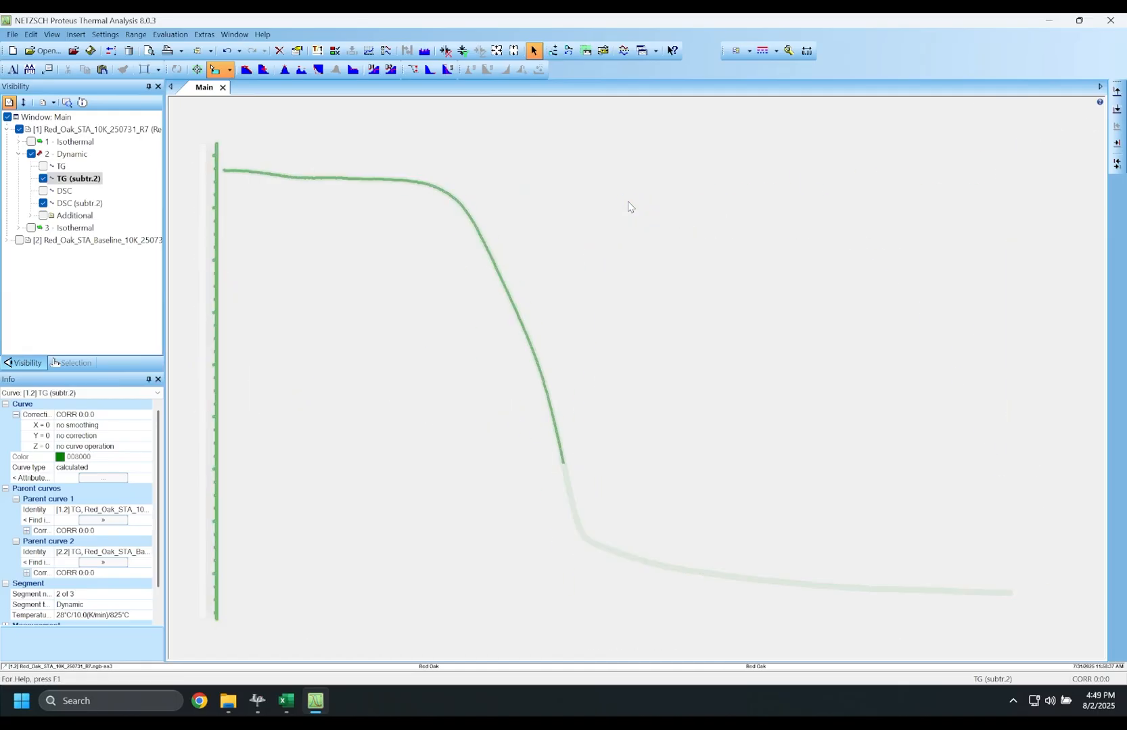
{"action": "right_click", "coordinate": [394, 208]}
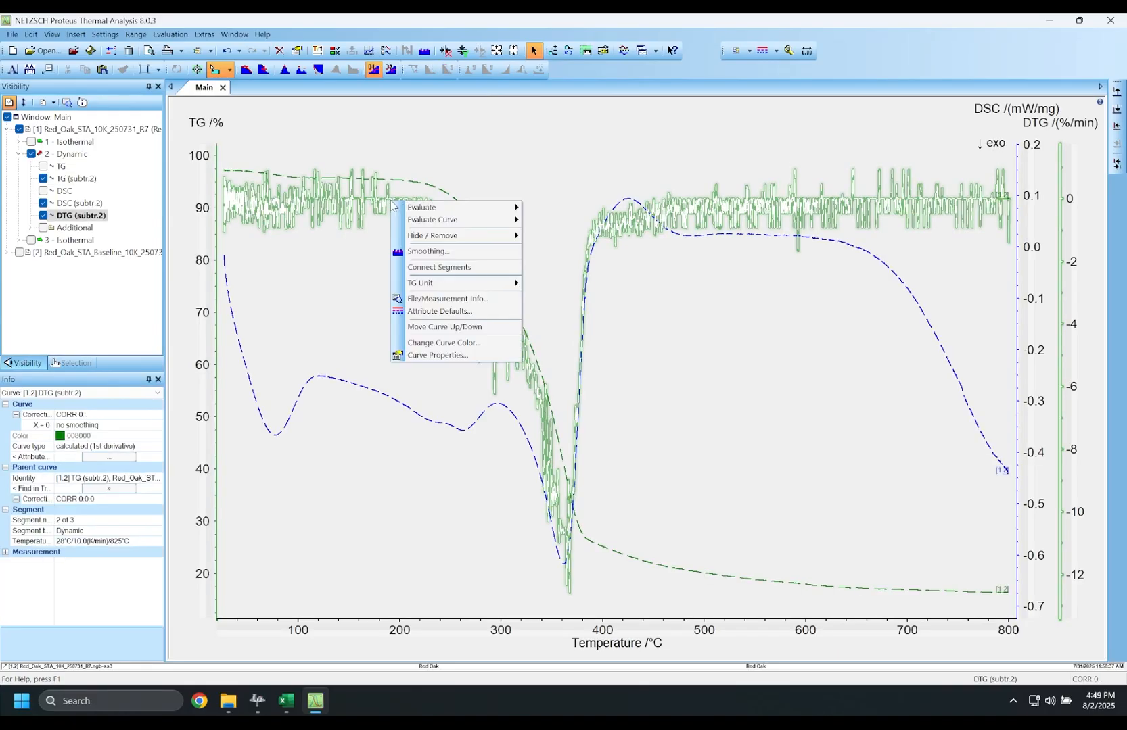
{"action": "left_click", "coordinate": [403, 252]}
{"action": "left_click", "coordinate": [375, 92]}
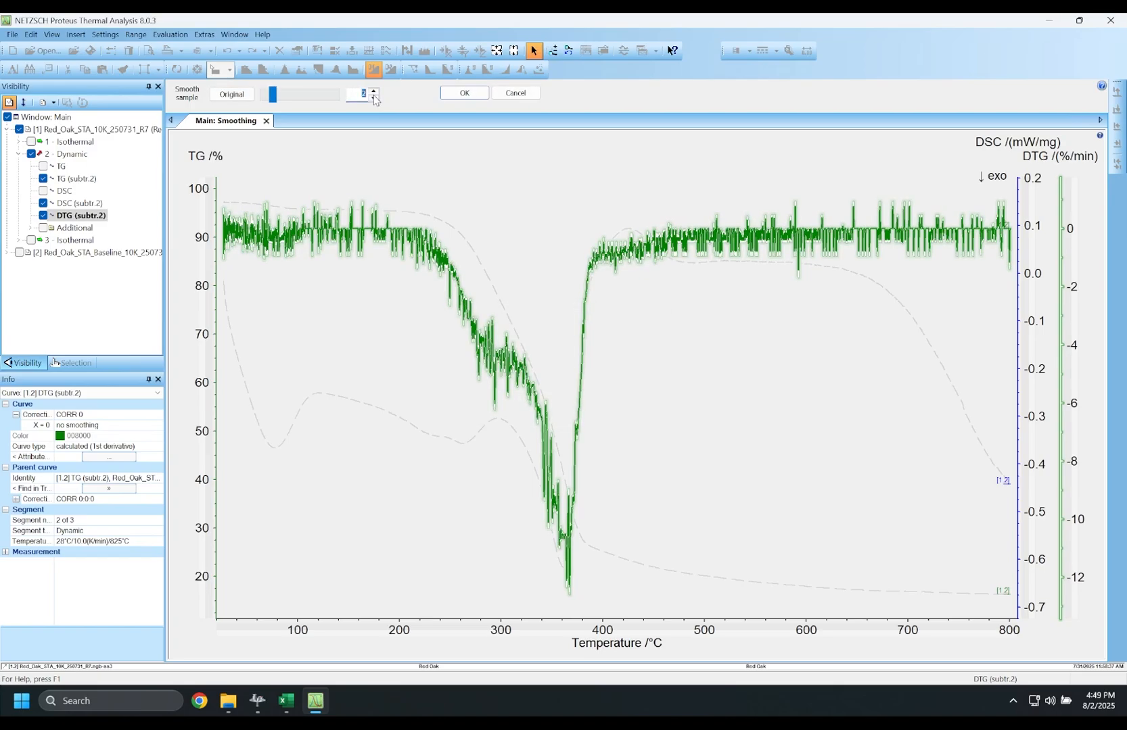
{"action": "type", "text": "8"}
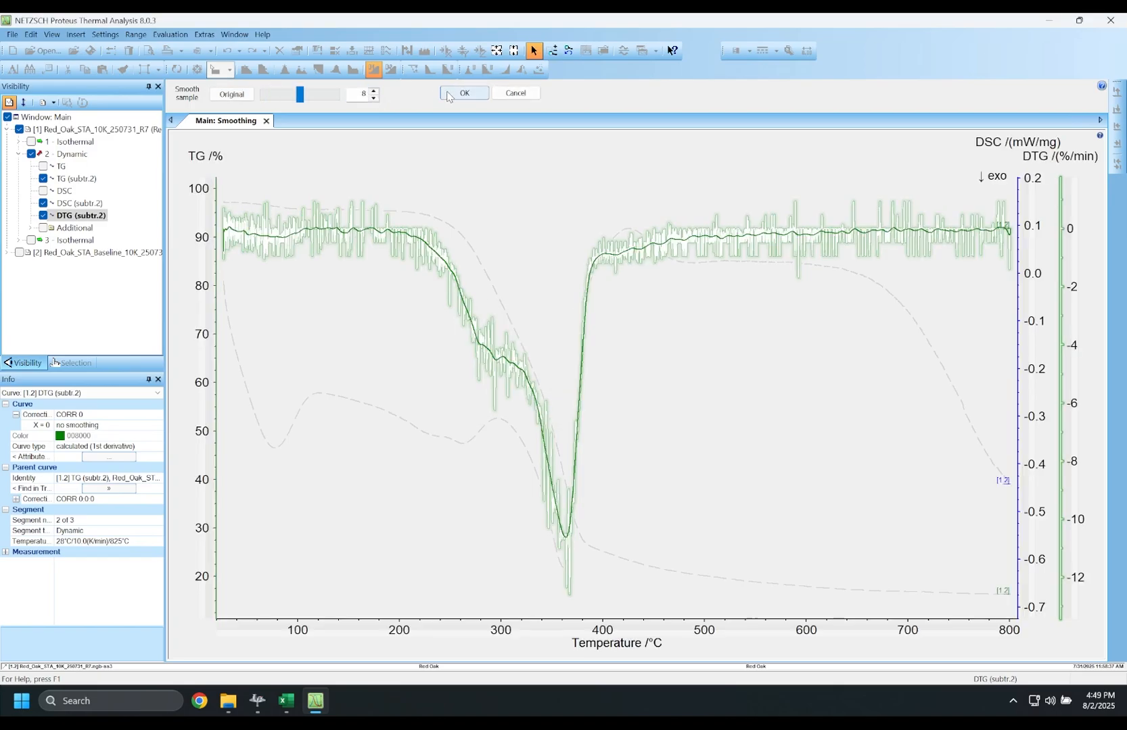
{"action": "left_click", "coordinate": [464, 93]}
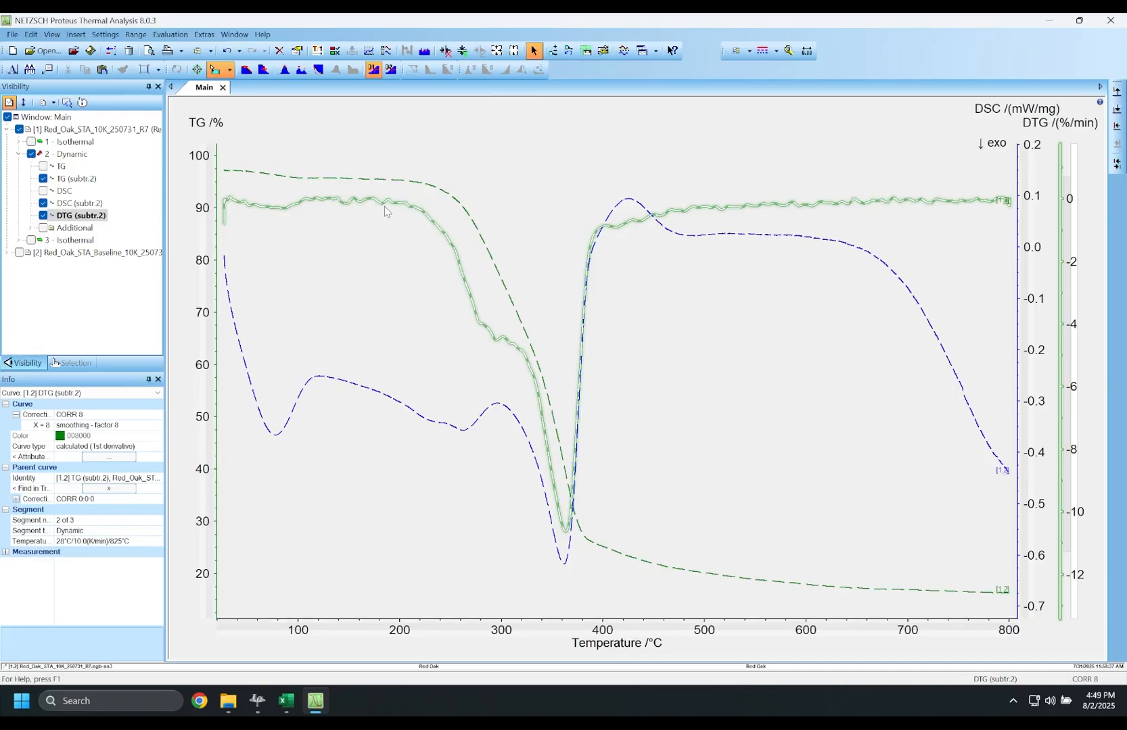
{"action": "left_click", "coordinate": [334, 179]}
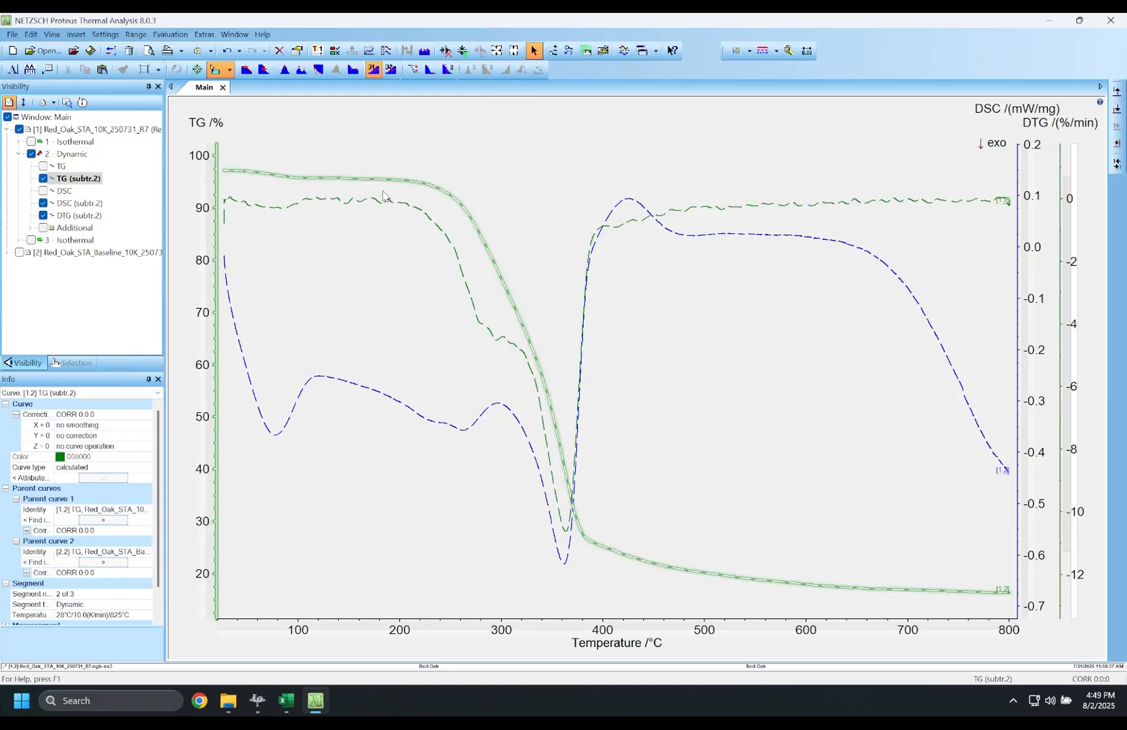
- Open the Extras Export Data panel with all signals selected for export
{"action": "mouse_move", "coordinate": [379, 192]}
{"action": "left_click", "coordinate": [205, 34]}
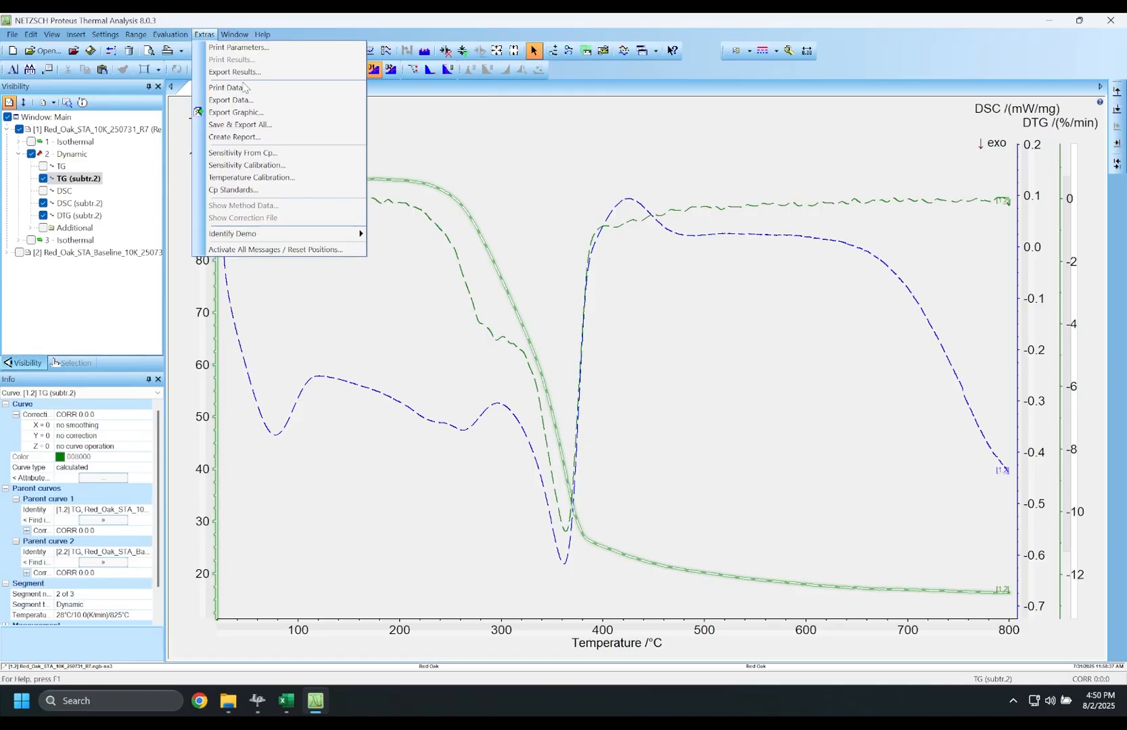
{"action": "left_click", "coordinate": [261, 101]}
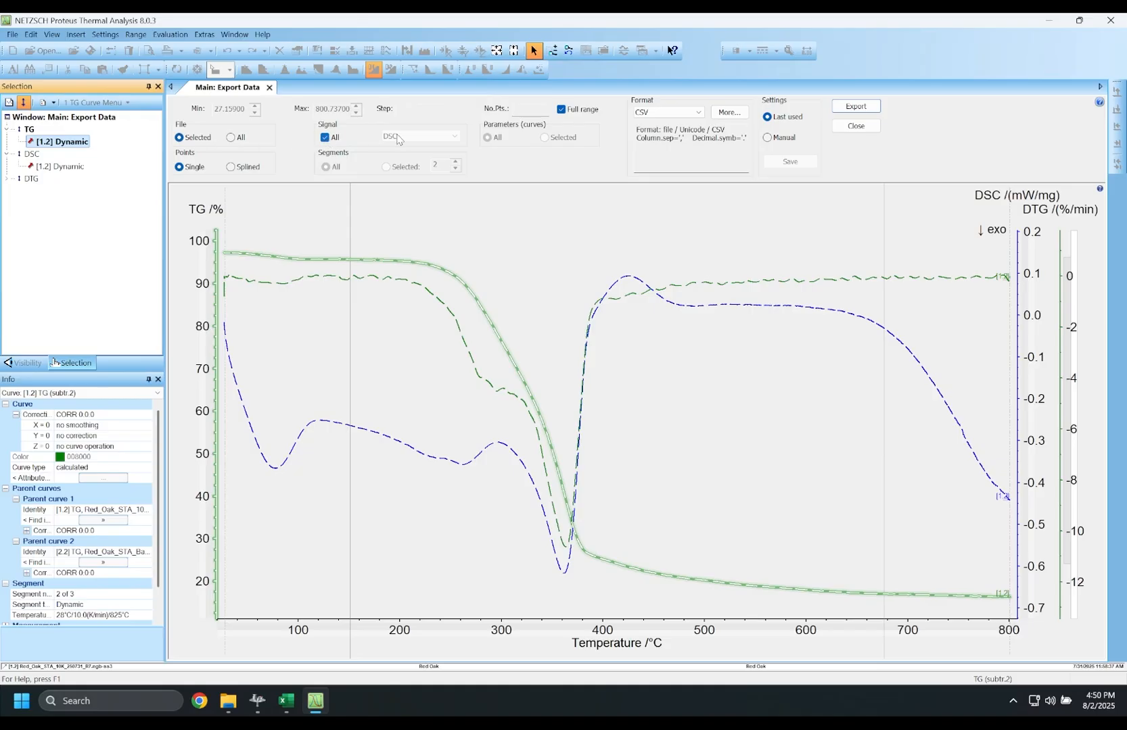
{"action": "left_click", "coordinate": [325, 138]}
{"action": "left_click", "coordinate": [392, 139]}
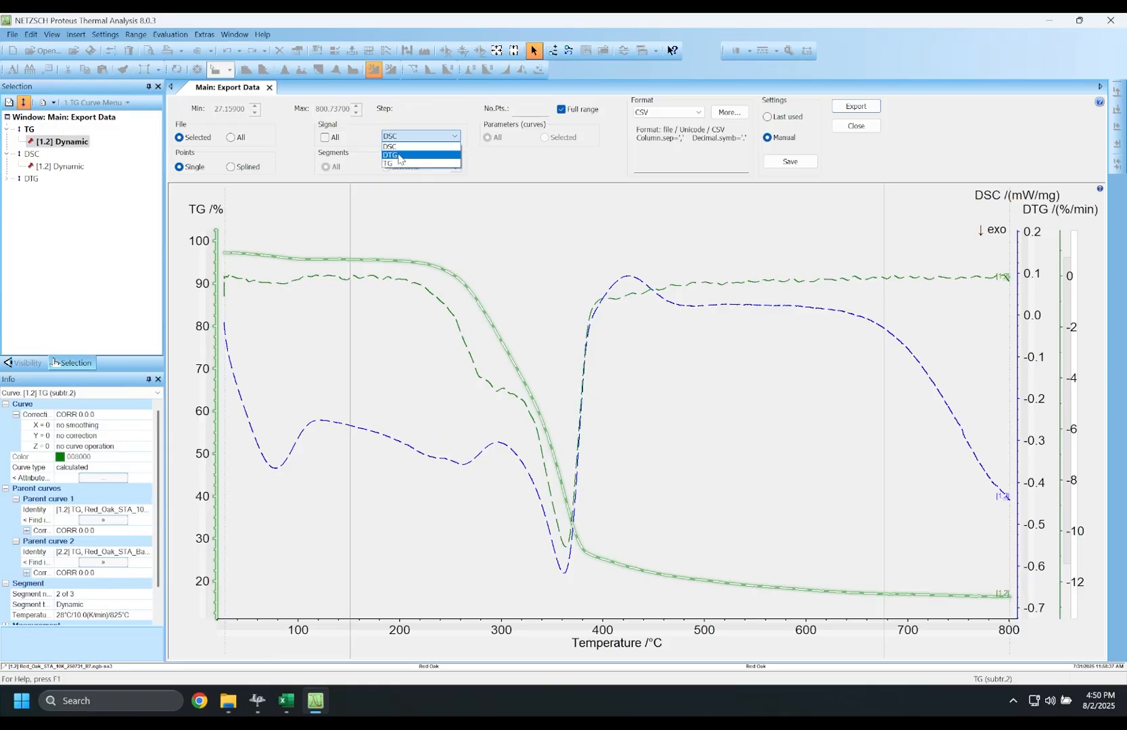
{"action": "left_click", "coordinate": [338, 140]}
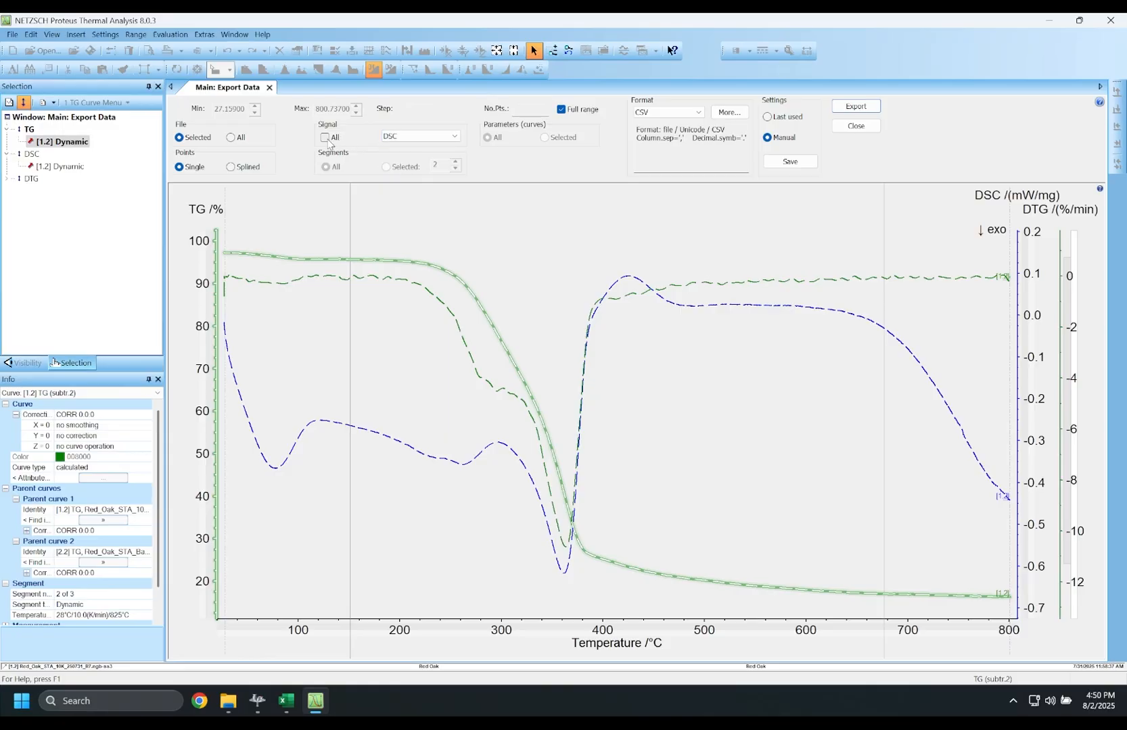
{"action": "left_click", "coordinate": [336, 139]}
- Keep the full 27.16–800.74 °C range and CSV as the export format
{"action": "left_click", "coordinate": [563, 111]}
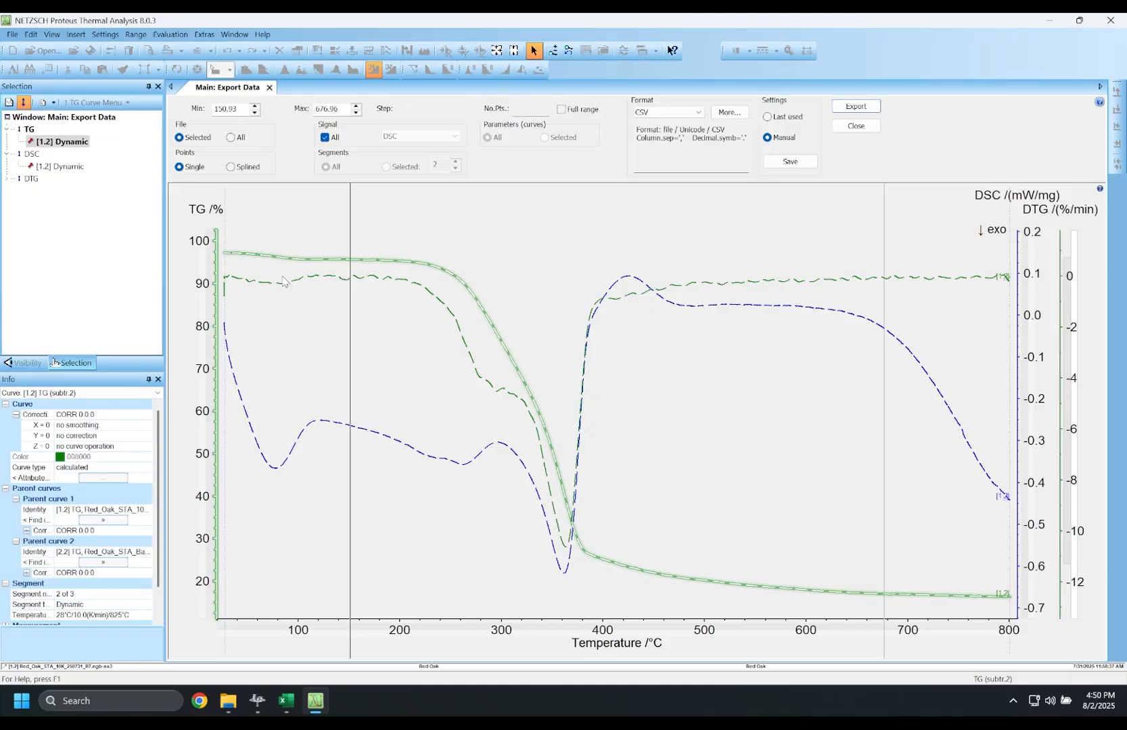
{"action": "left_click_drag", "start_coordinate": [374, 315], "coordinate": [297, 302]}
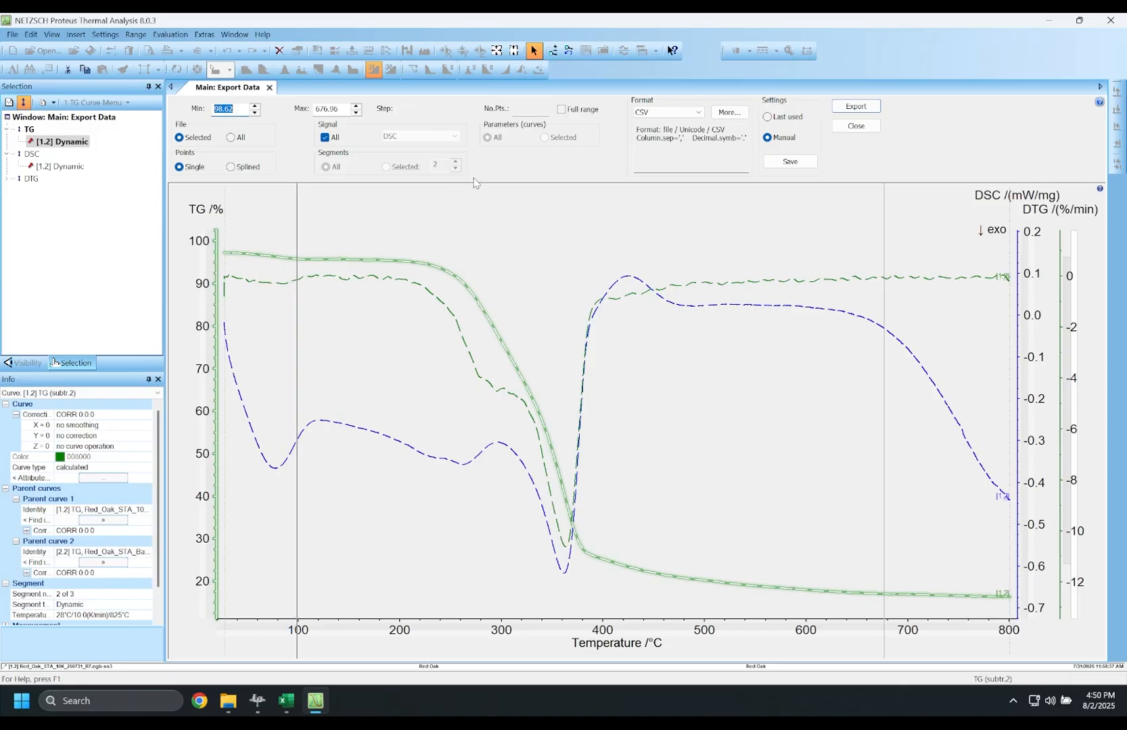
{"action": "left_click", "coordinate": [562, 110]}
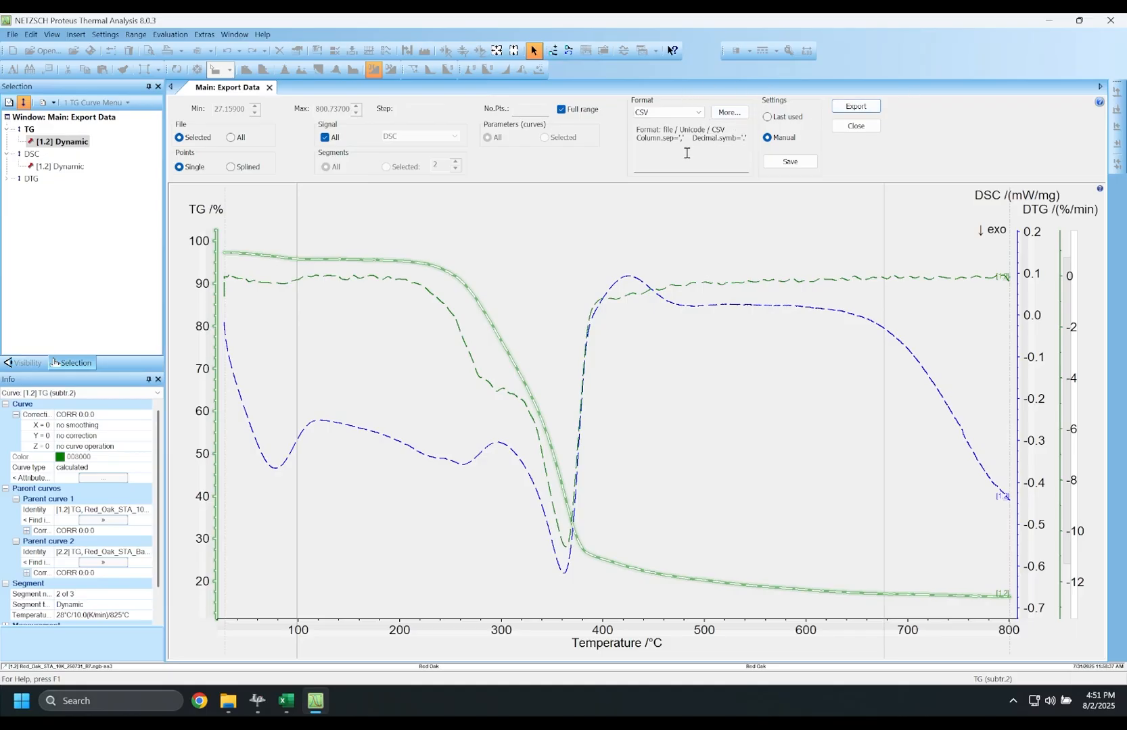
{"action": "left_click", "coordinate": [689, 113]}
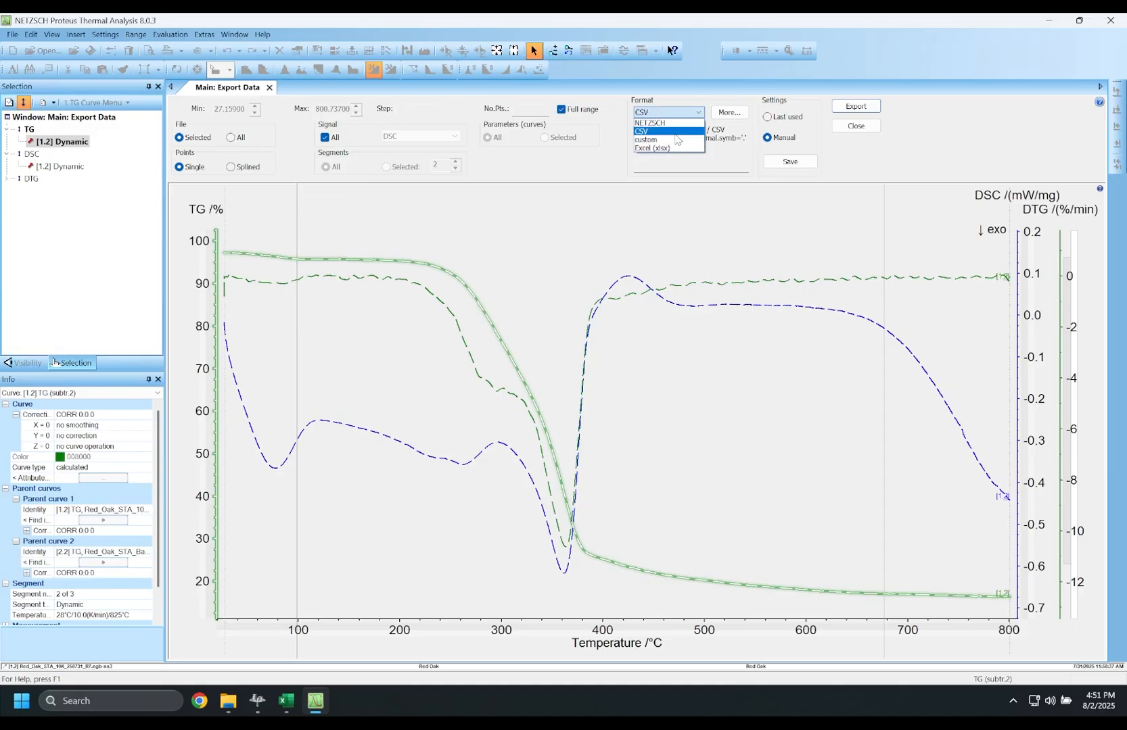
{"action": "left_click", "coordinate": [676, 132]}
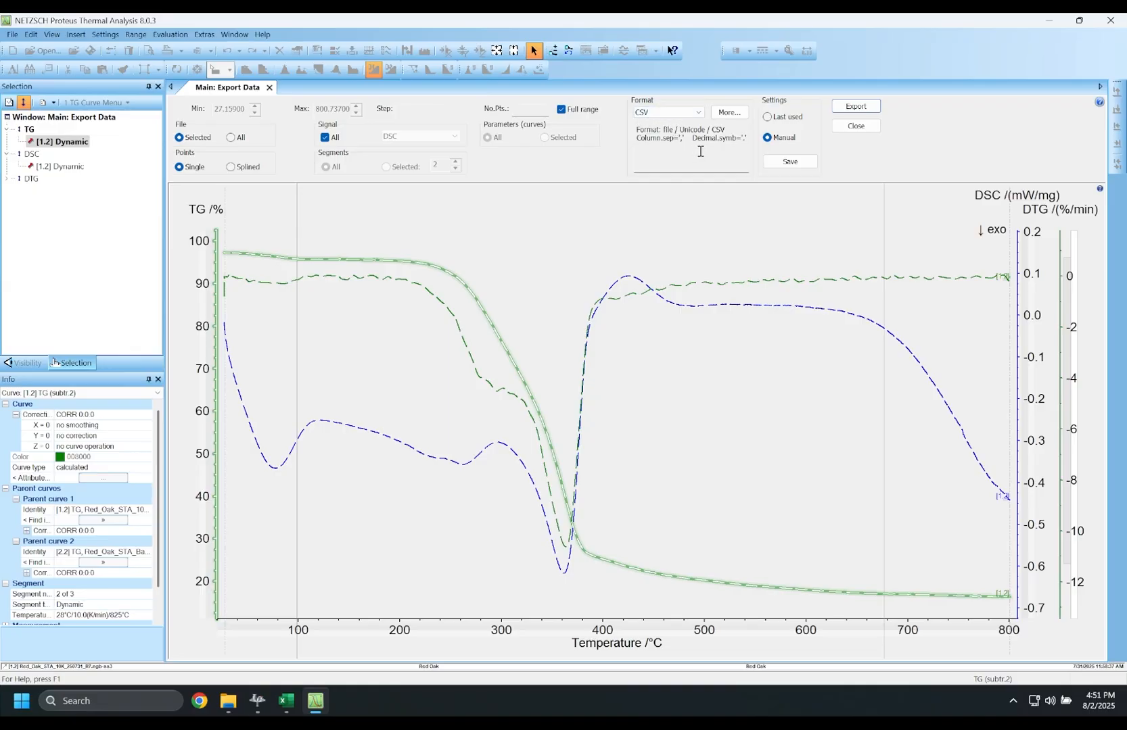
- Accept the detailed CSV options: File output with the Unicode character set
{"action": "left_click", "coordinate": [728, 115]}
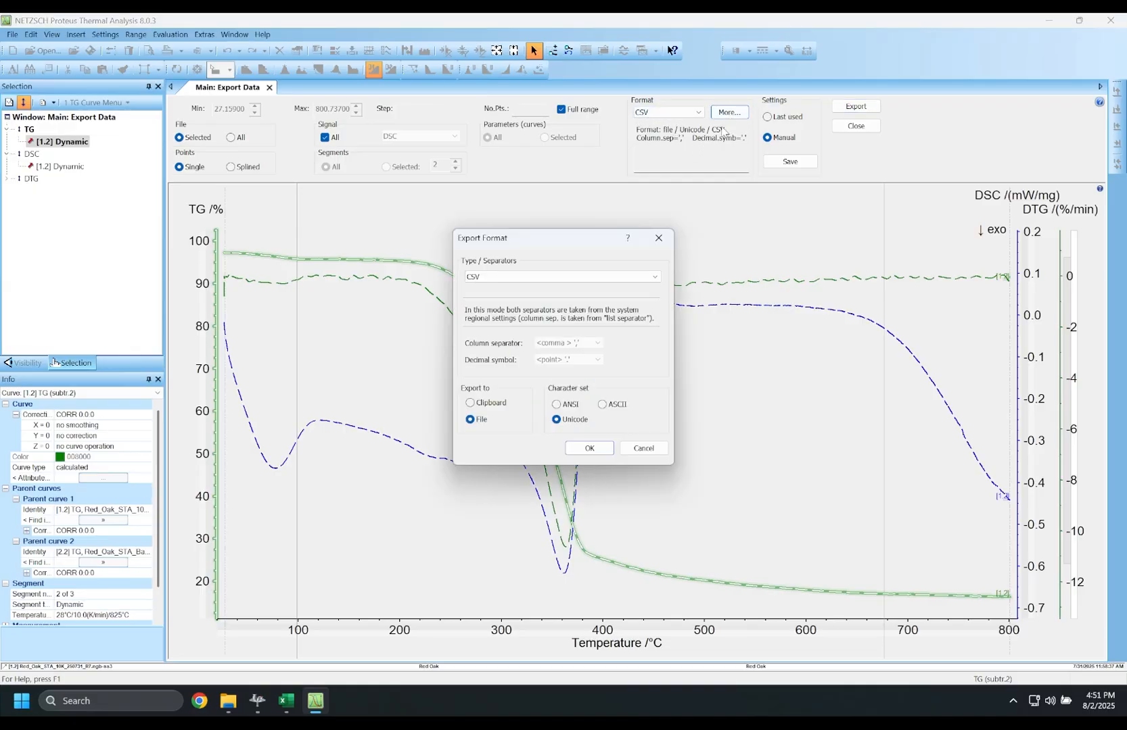
{"action": "left_click_drag", "start_coordinate": [559, 238], "coordinate": [564, 200]}
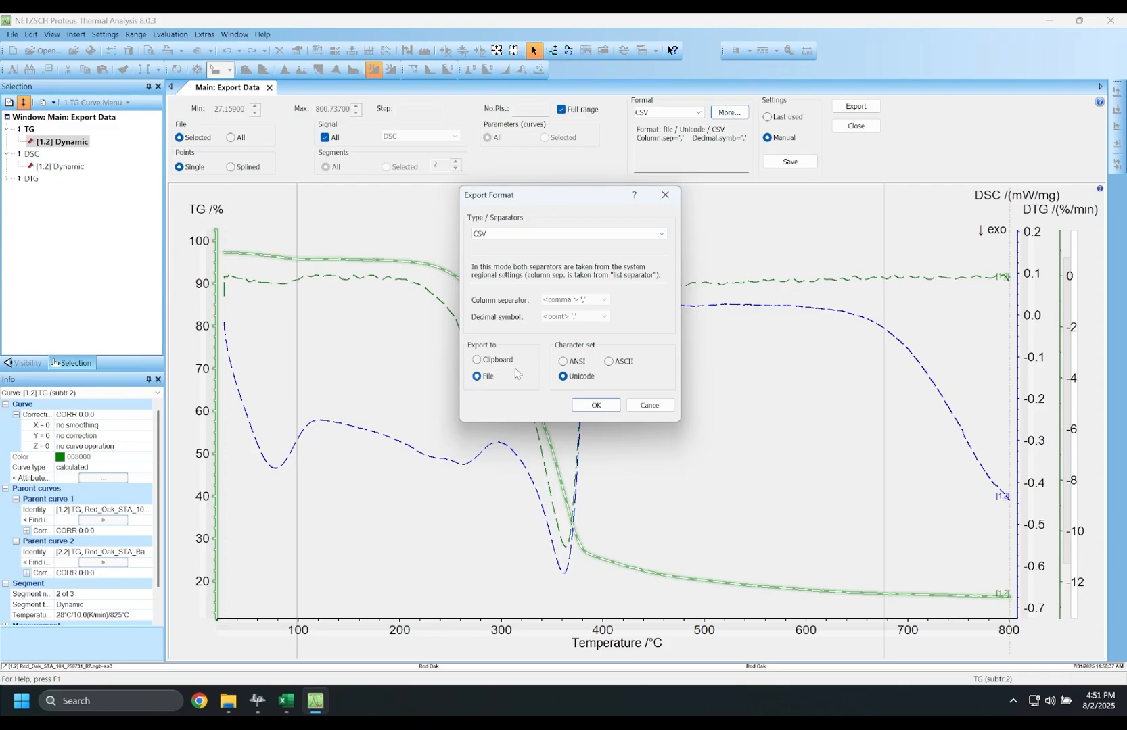
{"action": "left_click", "coordinate": [589, 406]}
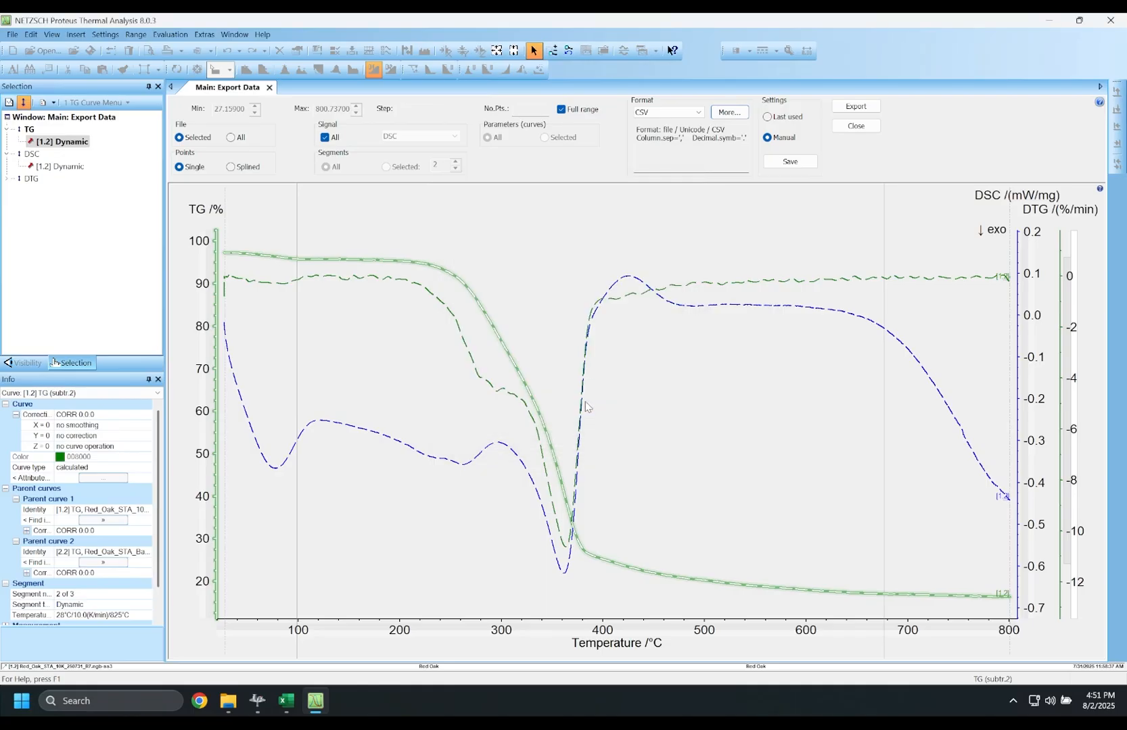
- Export to ExpDat_Red_Oak_STA_10K_250731_R7-2.csv in the Red Oak folder and open it in Excel
{"action": "left_click", "coordinate": [852, 107]}
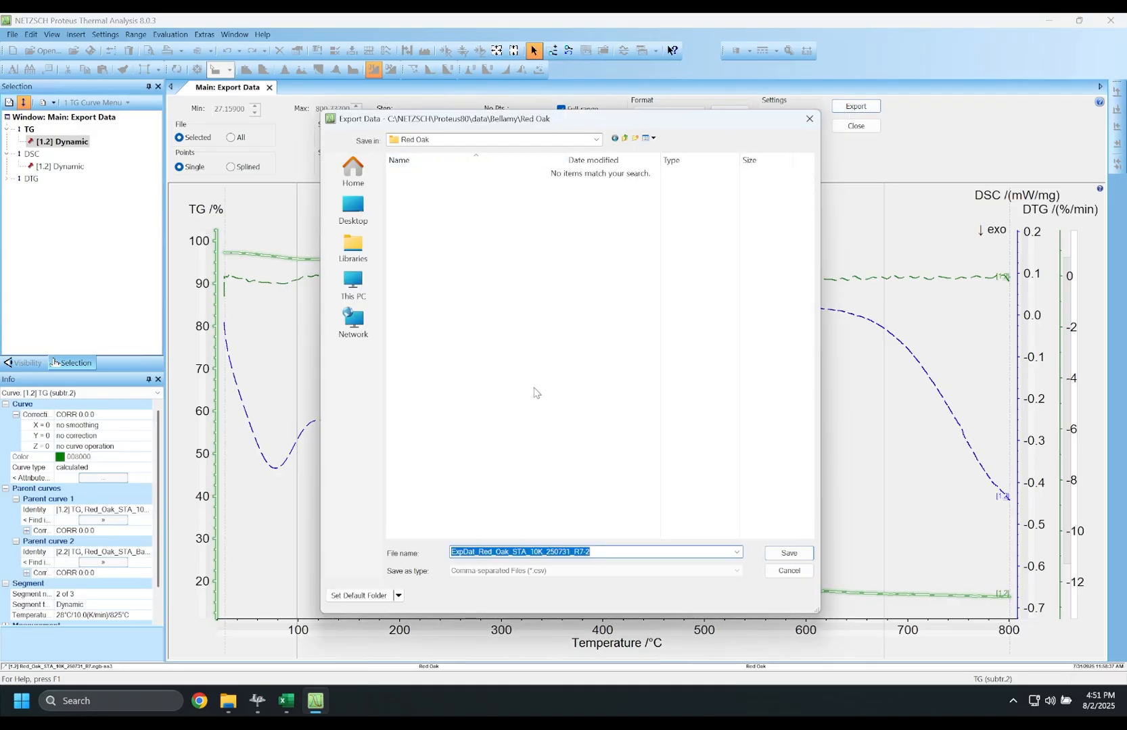
{"action": "left_click", "coordinate": [786, 554]}
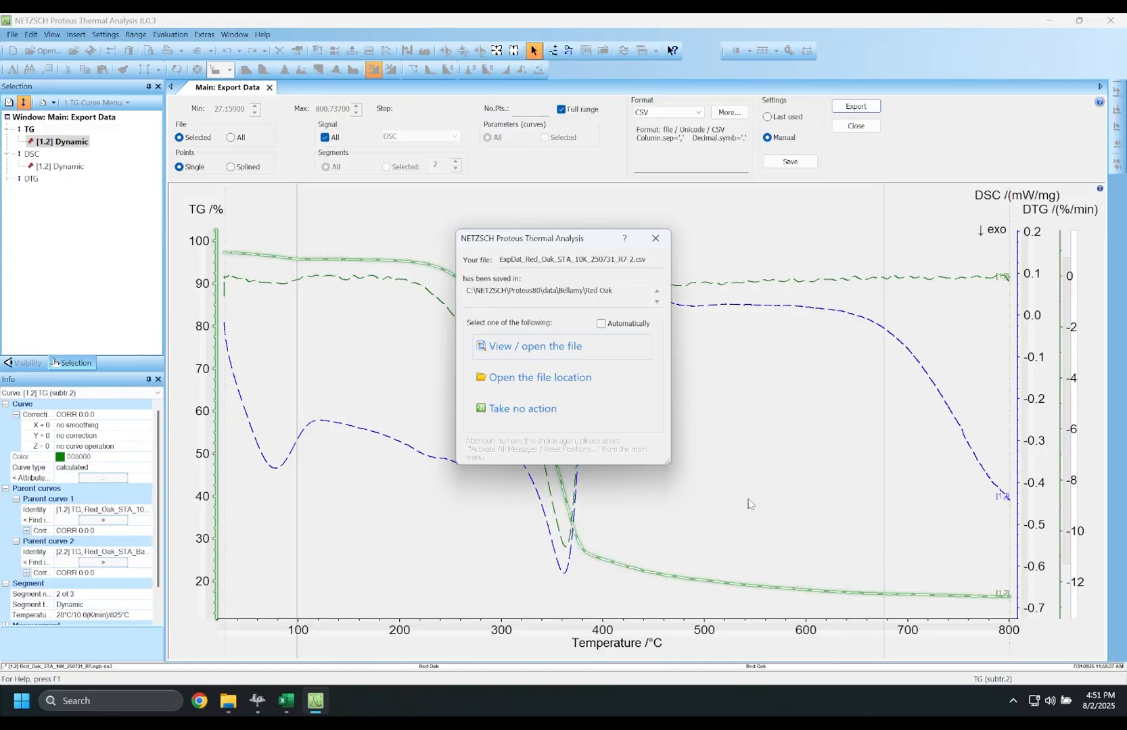
{"action": "left_click", "coordinate": [543, 347]}
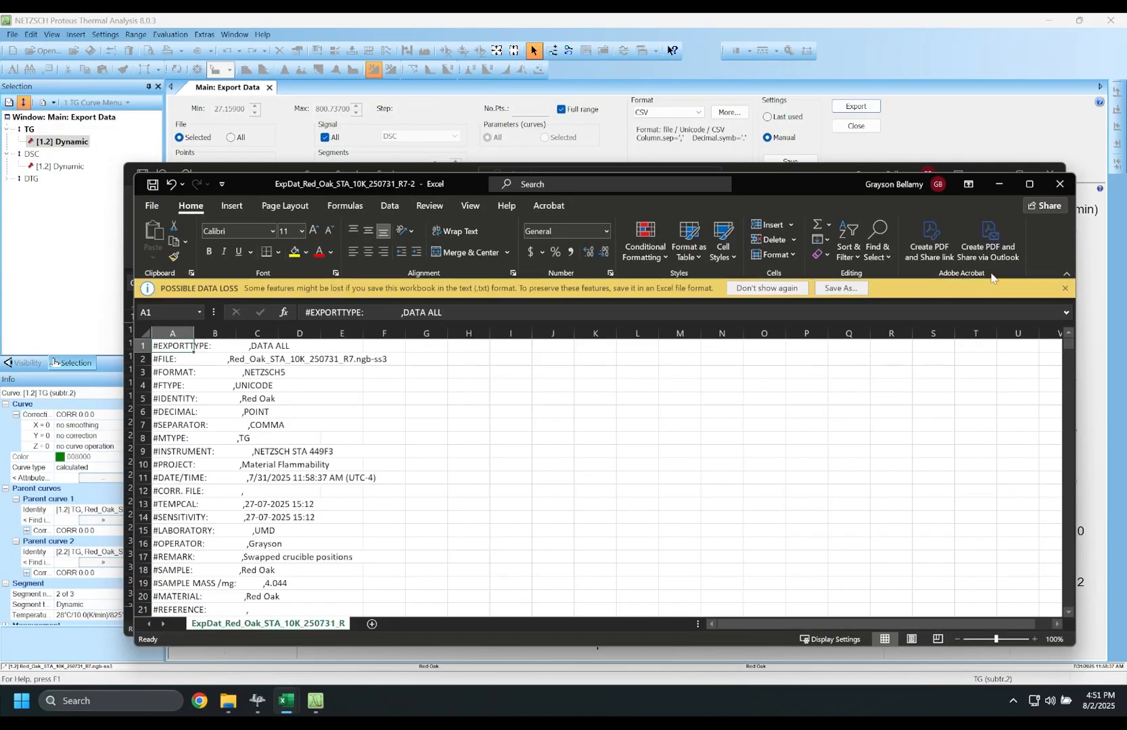
- Maximize the workbook, check the column headers in row 38, then close the Excel window
{"action": "left_click", "coordinate": [1031, 186]}
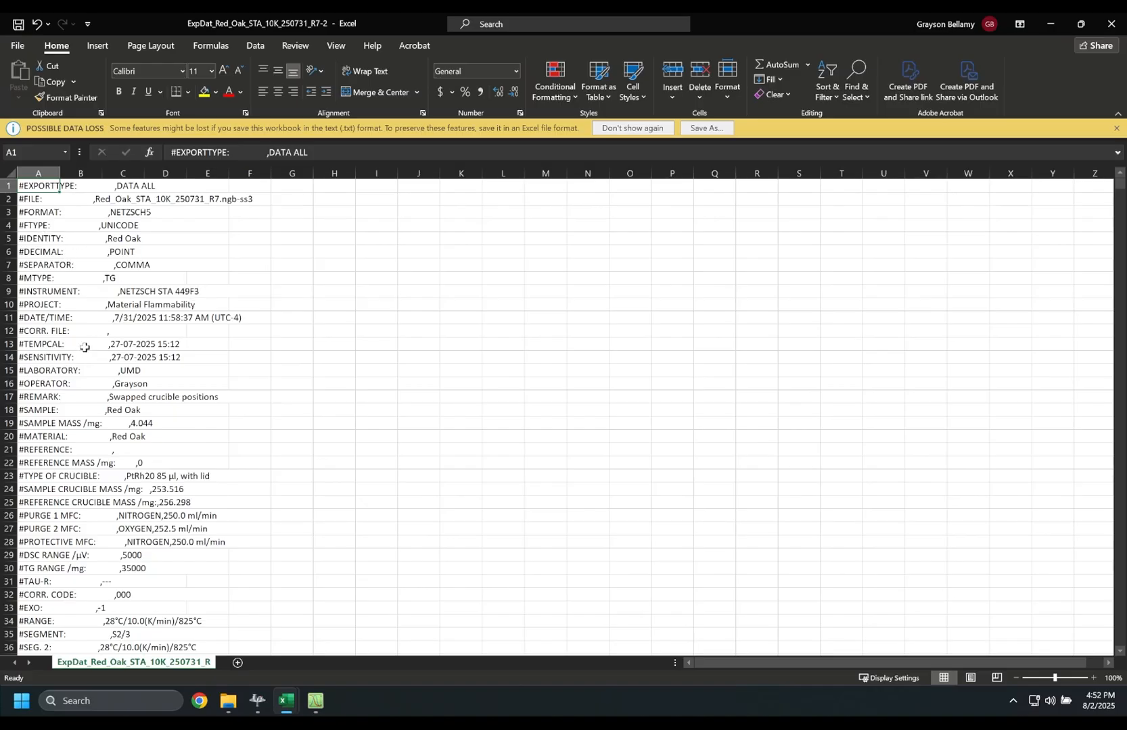
{"action": "scroll", "coordinate": [85, 347], "scroll_direction": "down", "scroll_amount": 2}
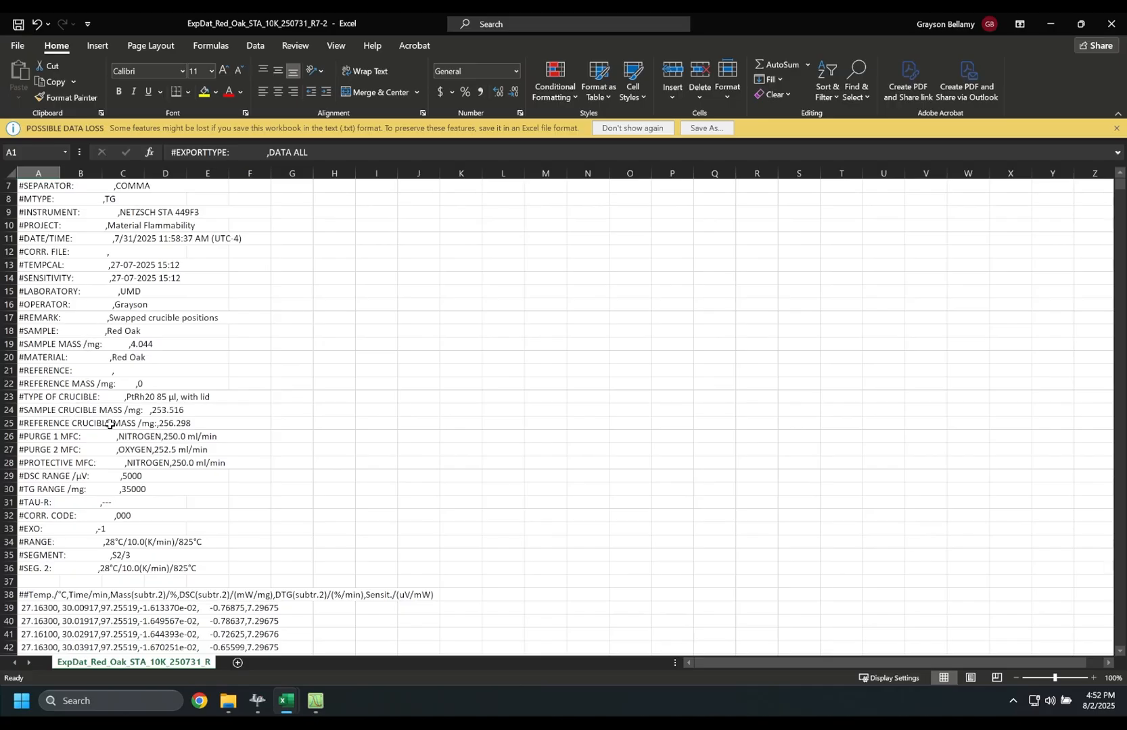
{"action": "scroll", "coordinate": [110, 422], "scroll_direction": "down", "scroll_amount": 8}
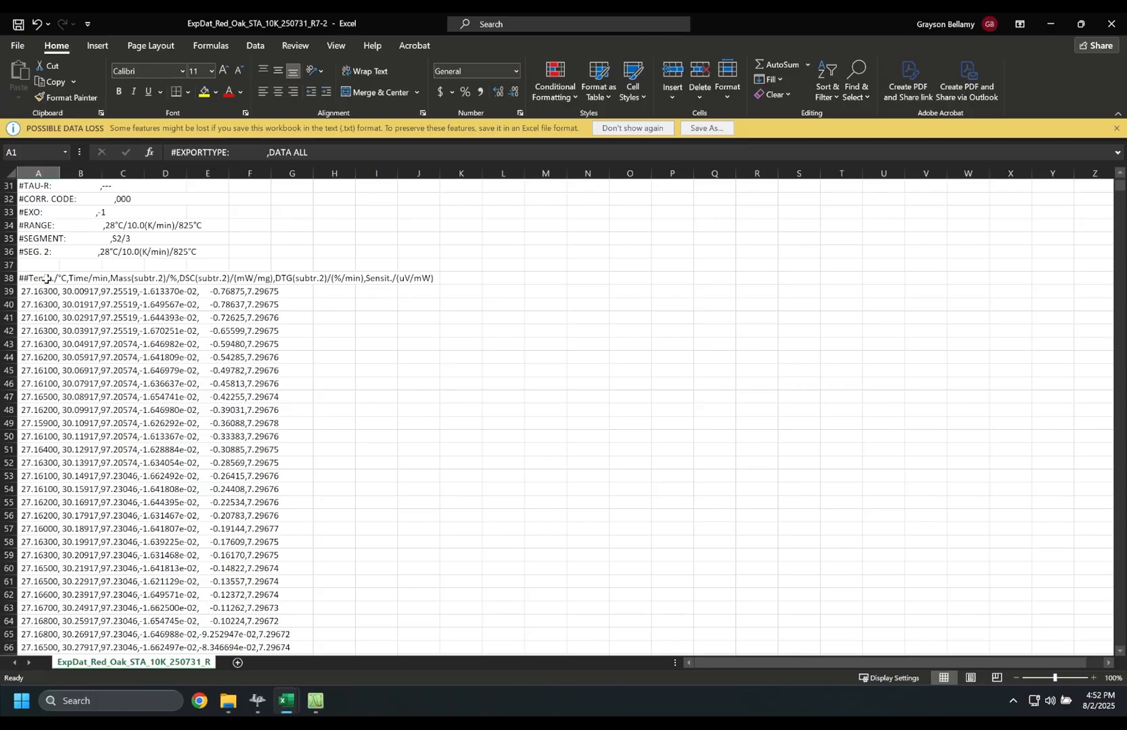
{"action": "left_click", "coordinate": [46, 278]}
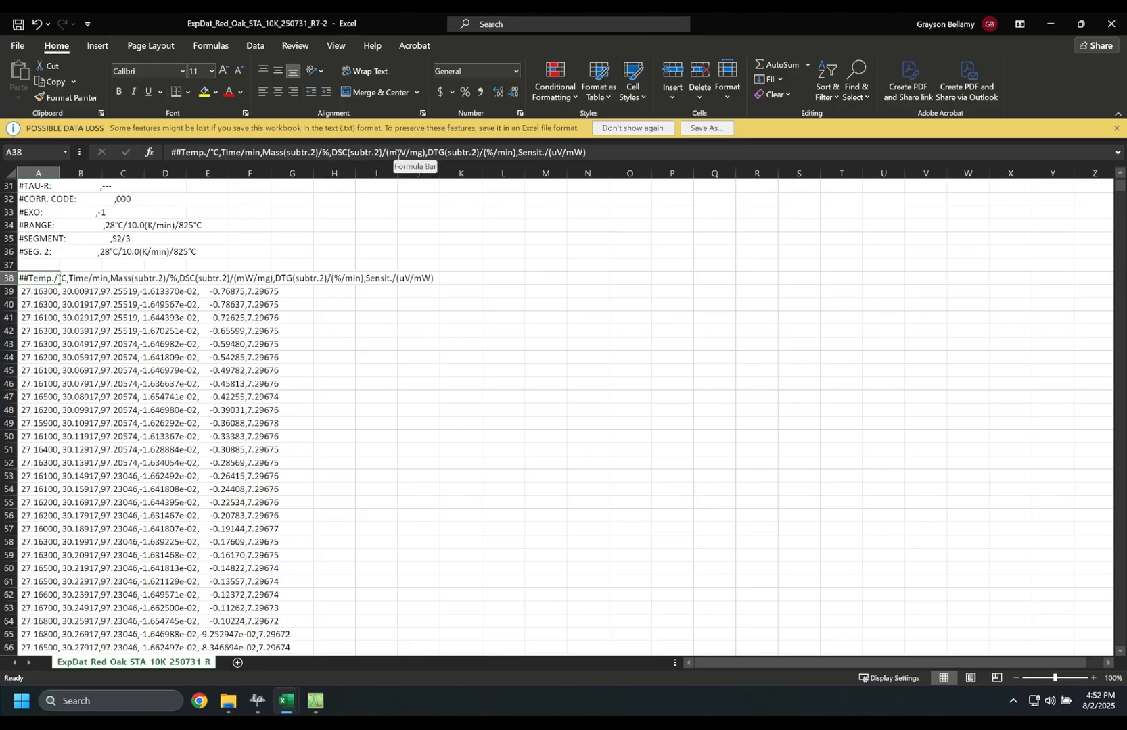
{"action": "left_click", "coordinate": [1111, 24]}
- Bring NETZSCH Proteus to the front and close the Export Data panel
{"action": "left_click", "coordinate": [881, 31]}
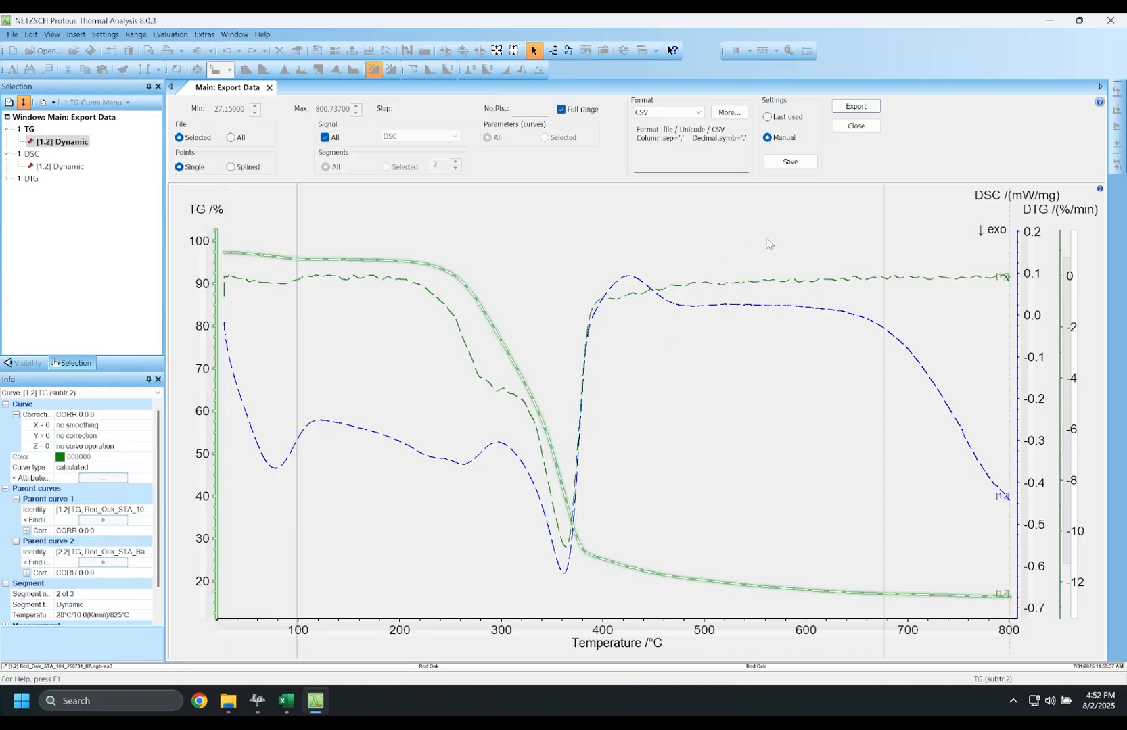
{"action": "left_click", "coordinate": [858, 128]}
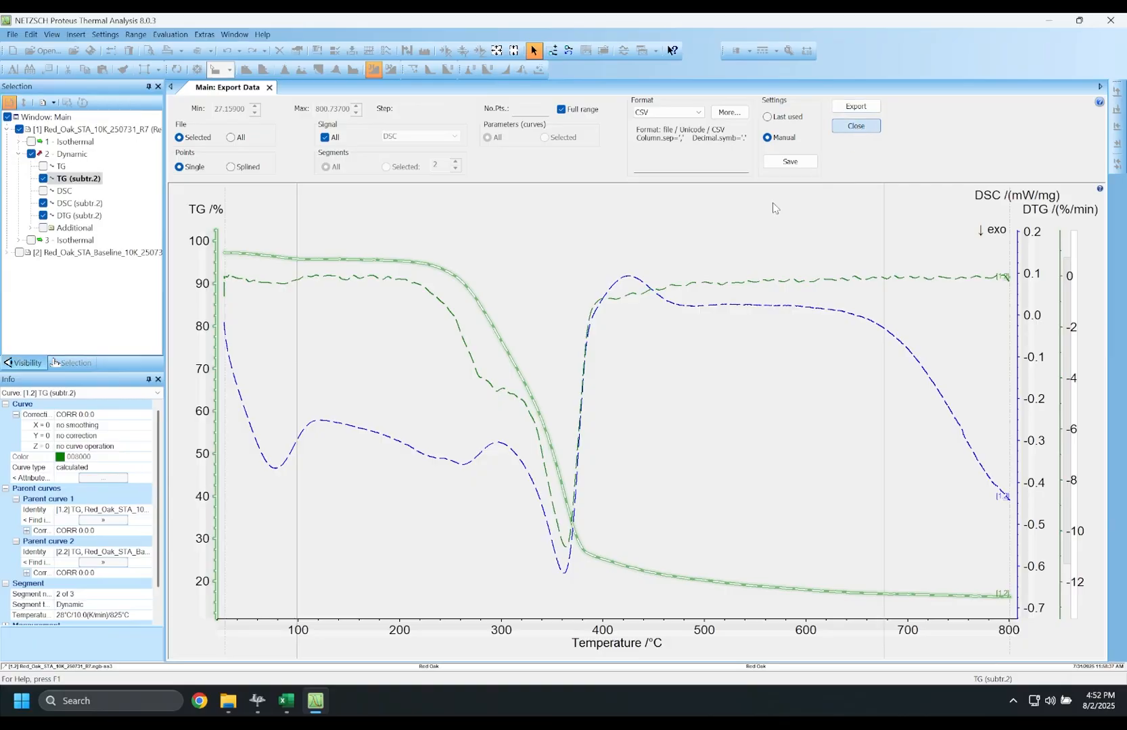